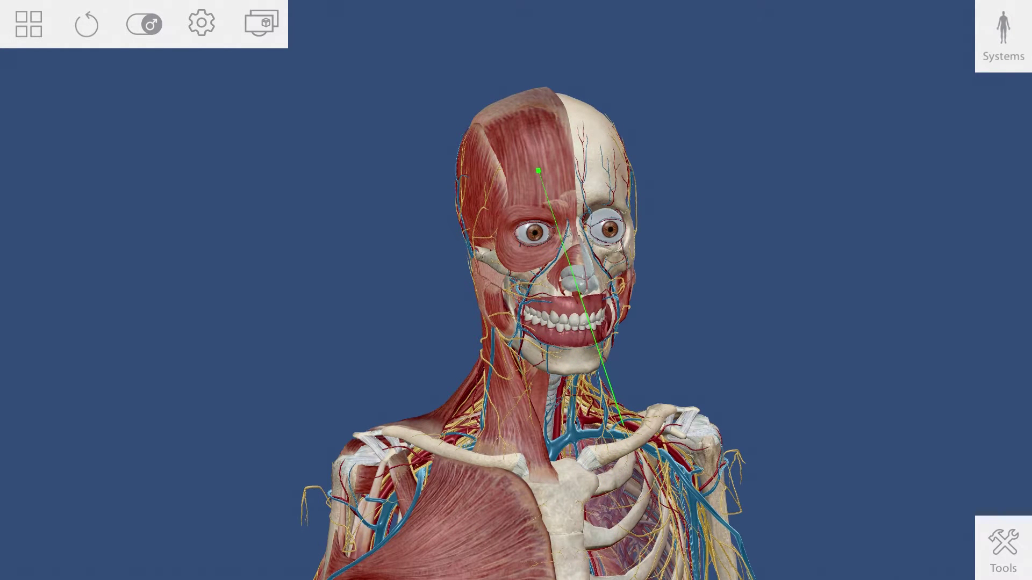
- Browse the body system view collections and open the Skull view from the Skeletal System views
{"action": "left_click", "coordinate": [538, 171]}
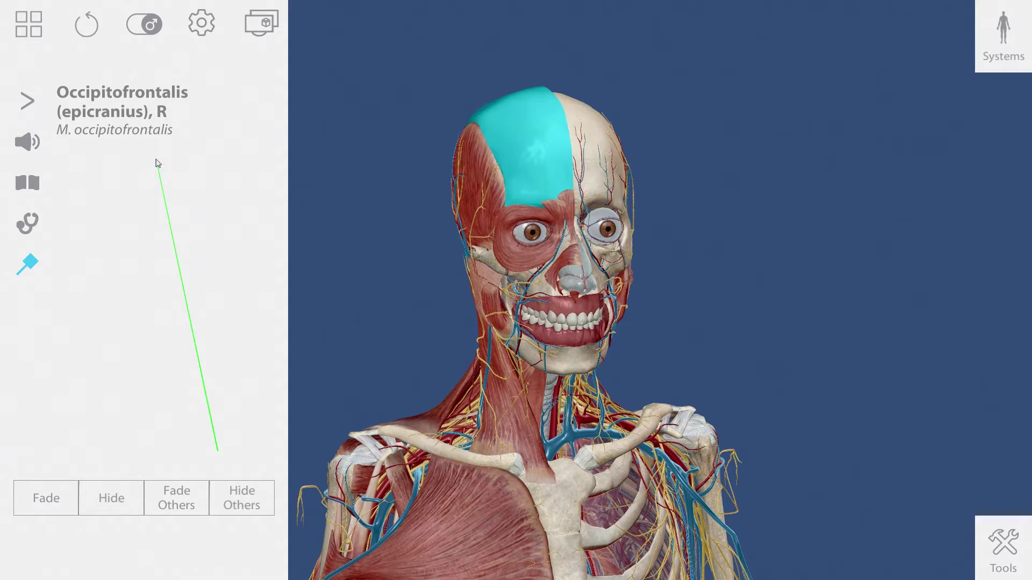
{"action": "left_click", "coordinate": [20, 18]}
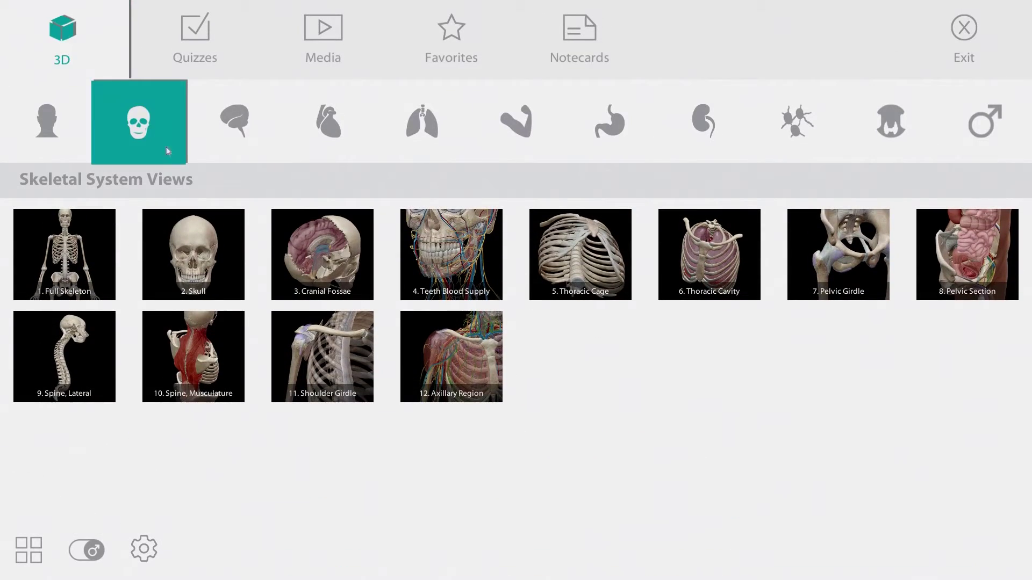
{"action": "left_click", "coordinate": [334, 133]}
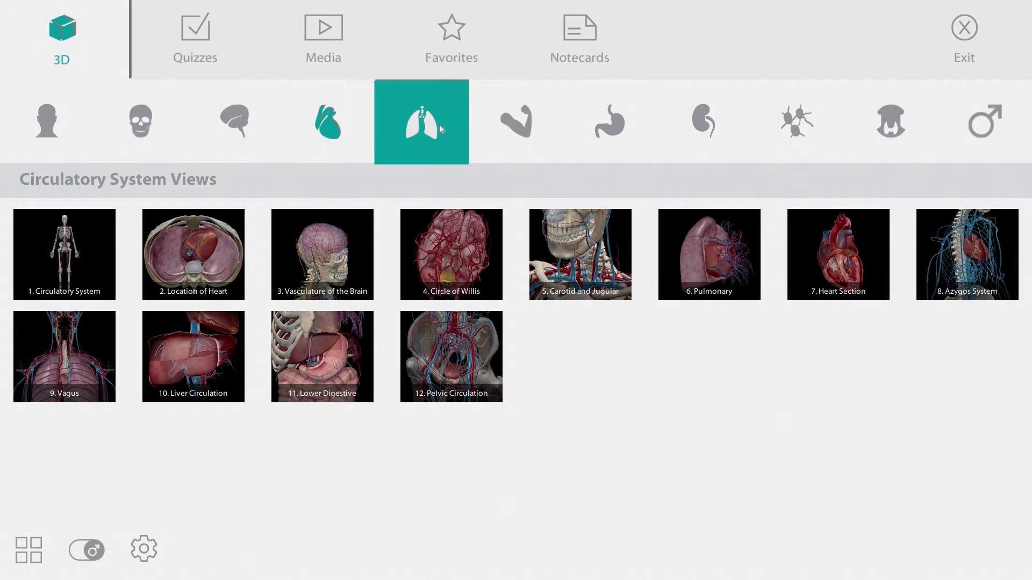
{"action": "left_click", "coordinate": [517, 128]}
{"action": "left_click", "coordinate": [706, 132]}
{"action": "left_click", "coordinate": [884, 141]}
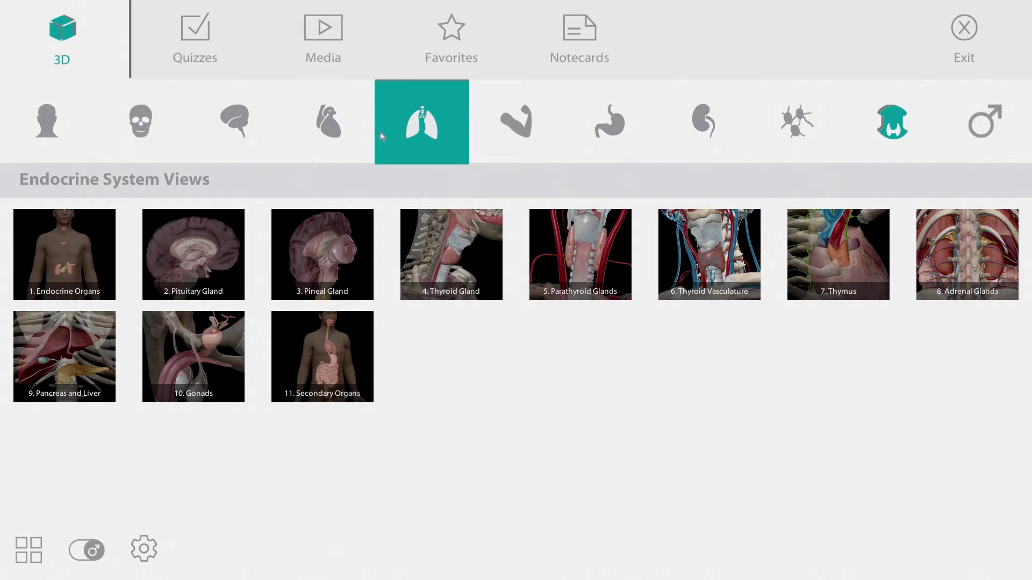
{"action": "left_click", "coordinate": [145, 138]}
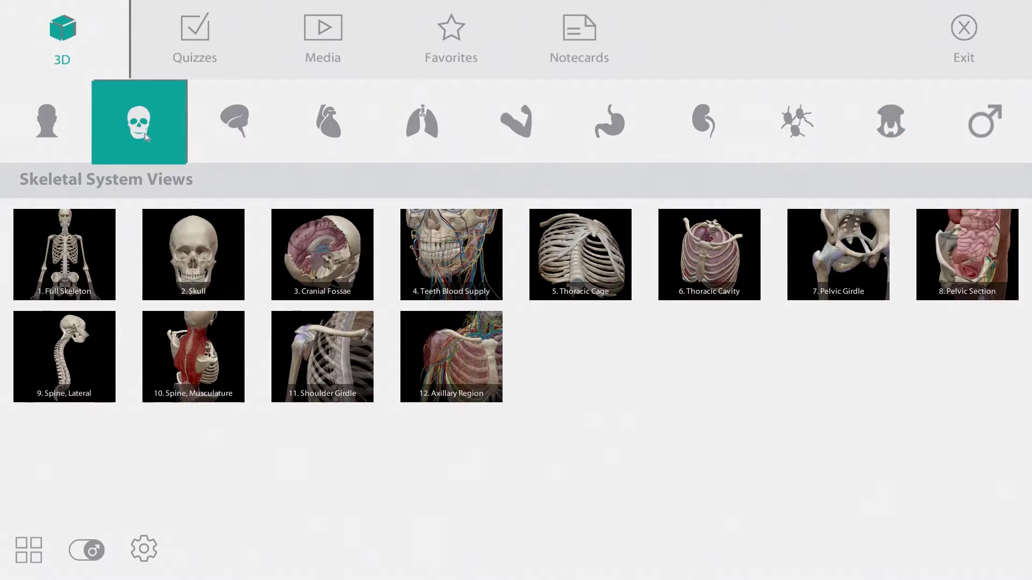
{"action": "left_click", "coordinate": [191, 245]}
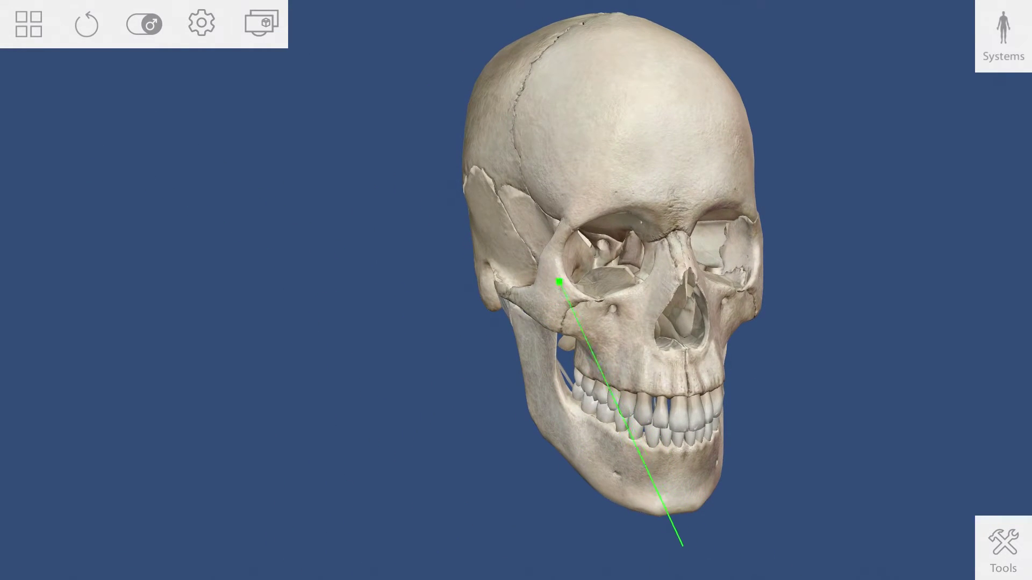
- Select the right zygomatic bone, expand its hierarchy and select the whole facial skeleton it belongs to
{"action": "left_click", "coordinate": [555, 289]}
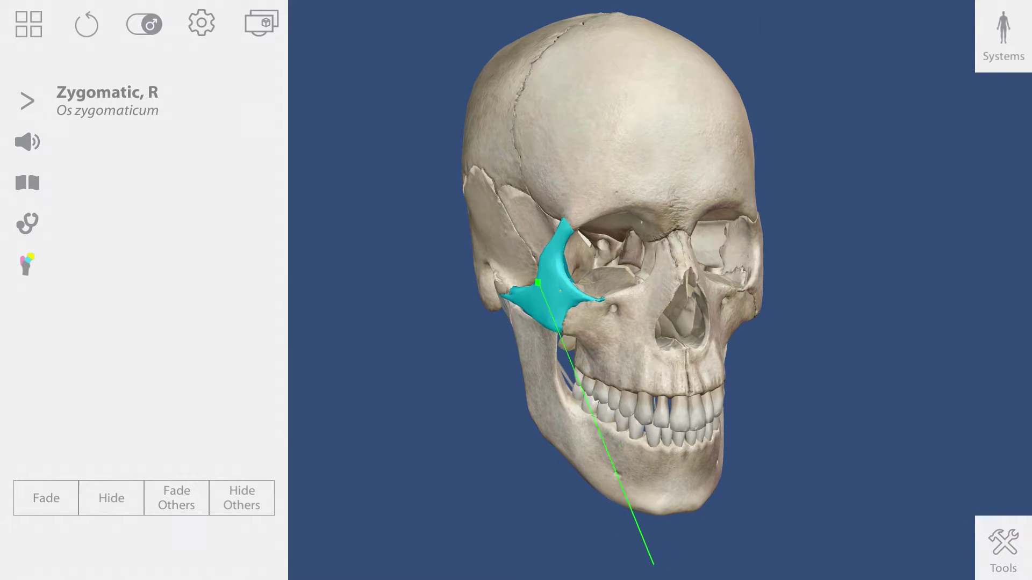
{"action": "left_click", "coordinate": [28, 101]}
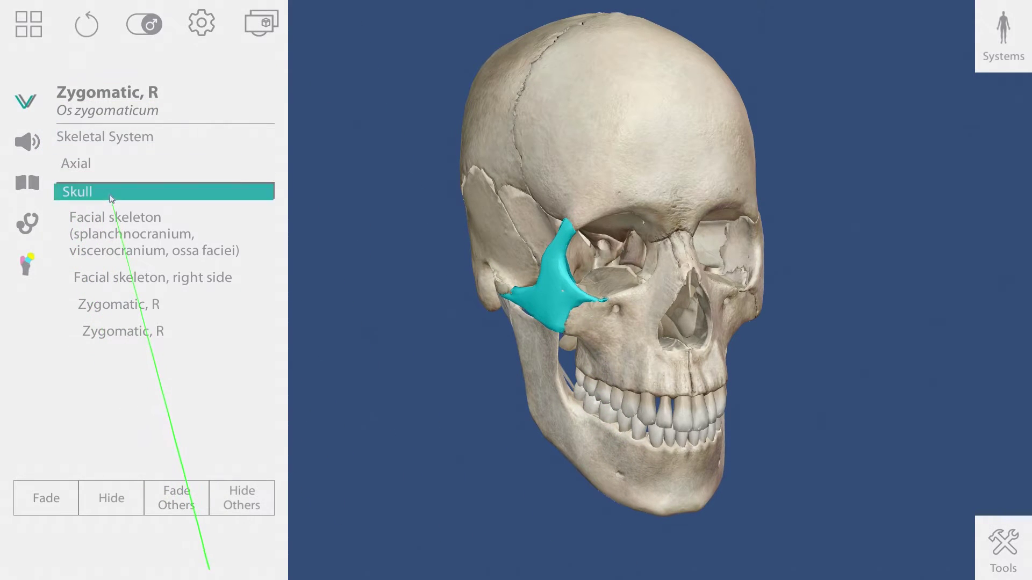
{"action": "left_click", "coordinate": [113, 224]}
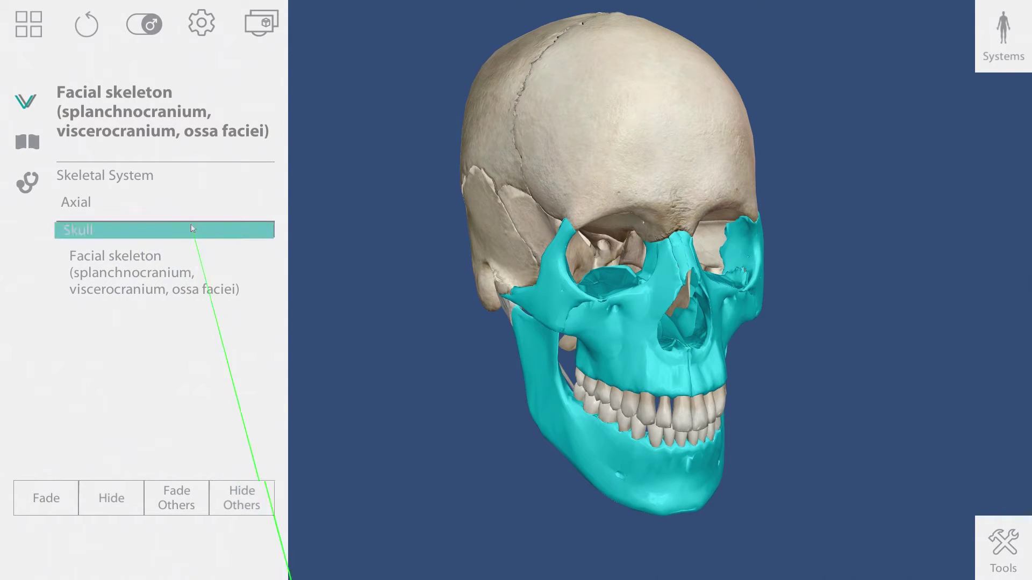
- Select the right parietal bone on the side of the skull and hide it
{"action": "left_click_drag", "start_coordinate": [590, 309], "coordinate": [760, 385]}
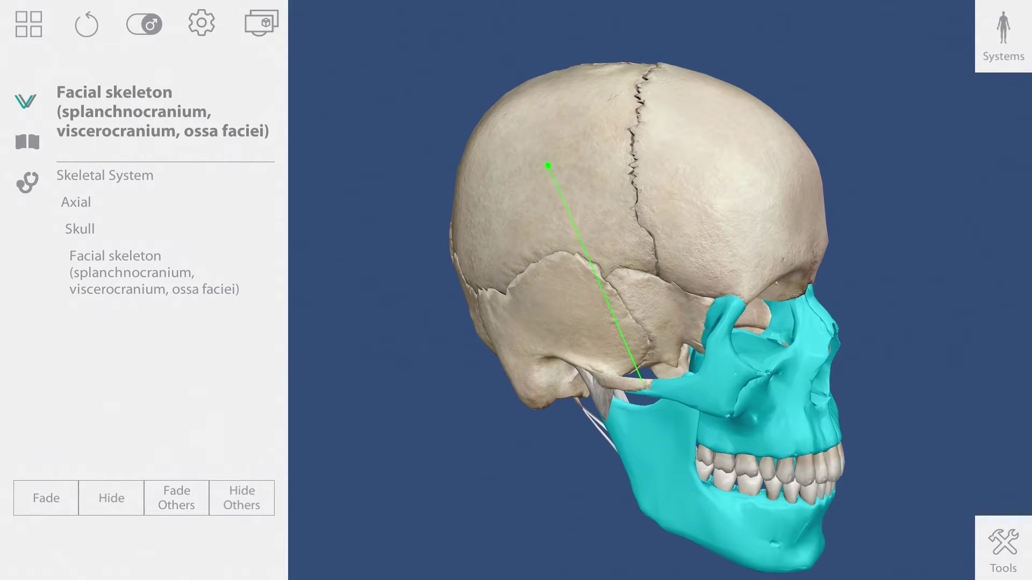
{"action": "left_click", "coordinate": [552, 171]}
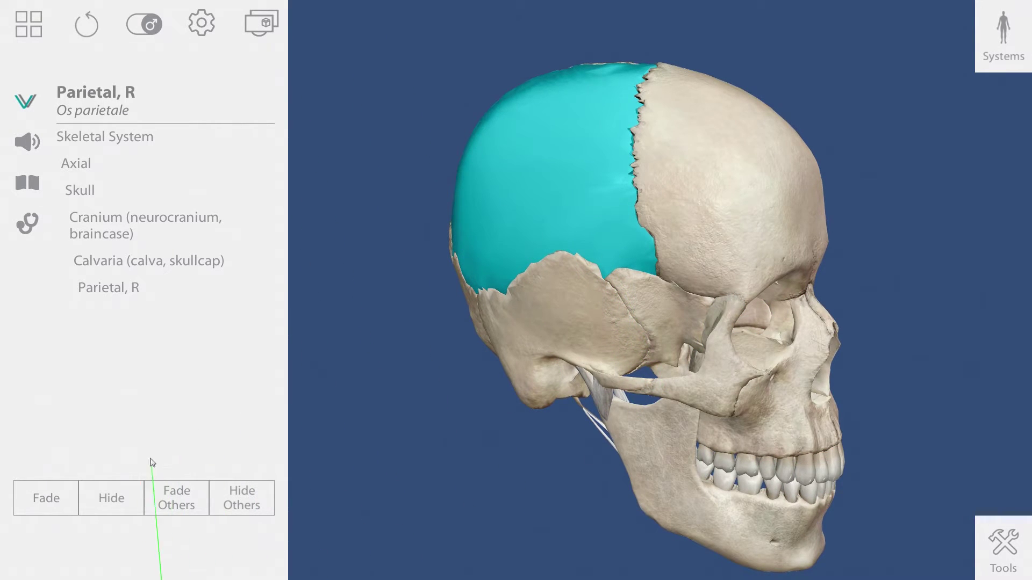
{"action": "left_click", "coordinate": [52, 503]}
{"action": "left_click", "coordinate": [114, 501]}
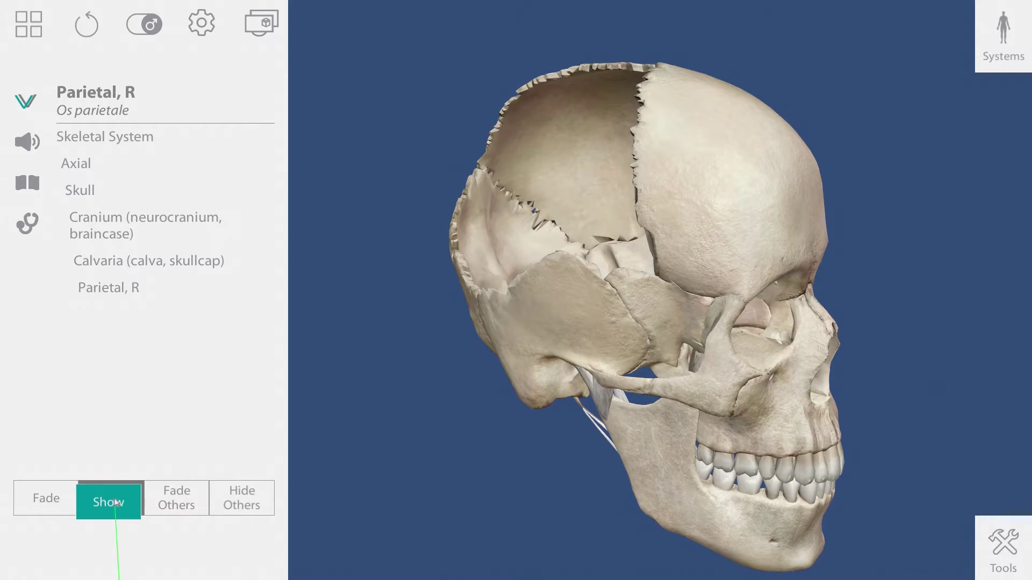
- Search the structures for "brain" and add the Brain (Encephalon) to the skull model
{"action": "left_click", "coordinate": [1008, 551]}
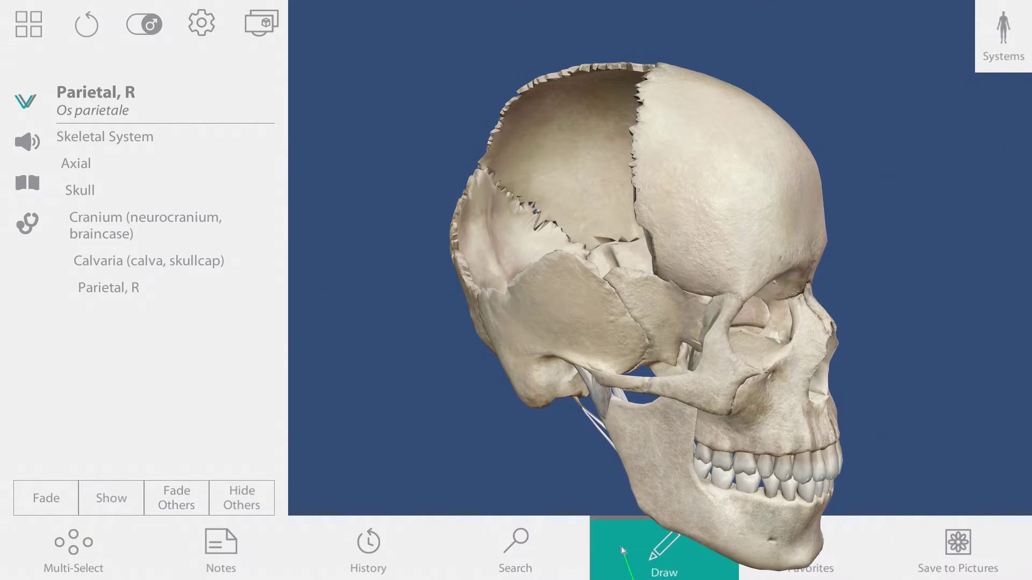
{"action": "left_click", "coordinate": [531, 548]}
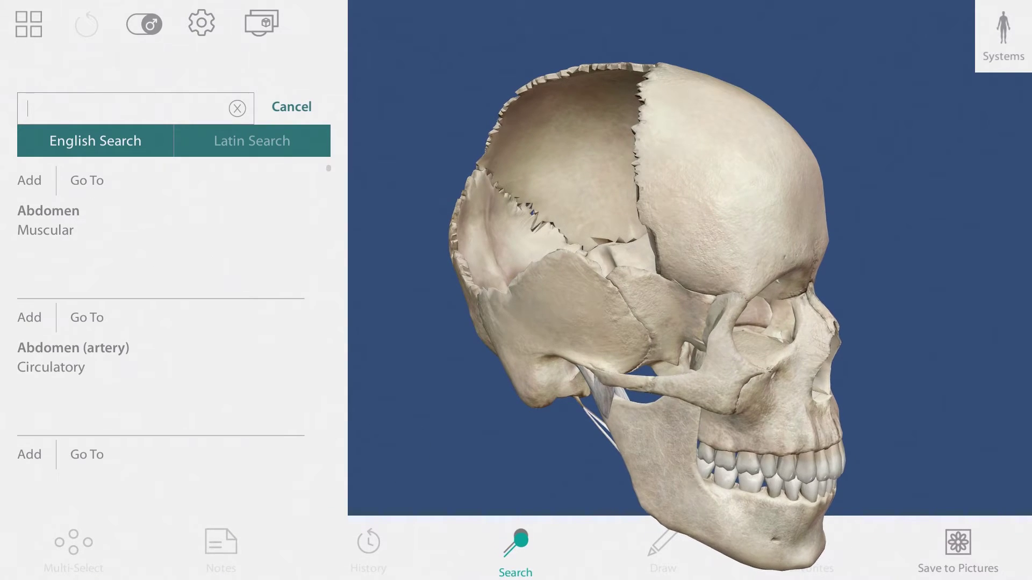
{"action": "type", "text": "brain"}
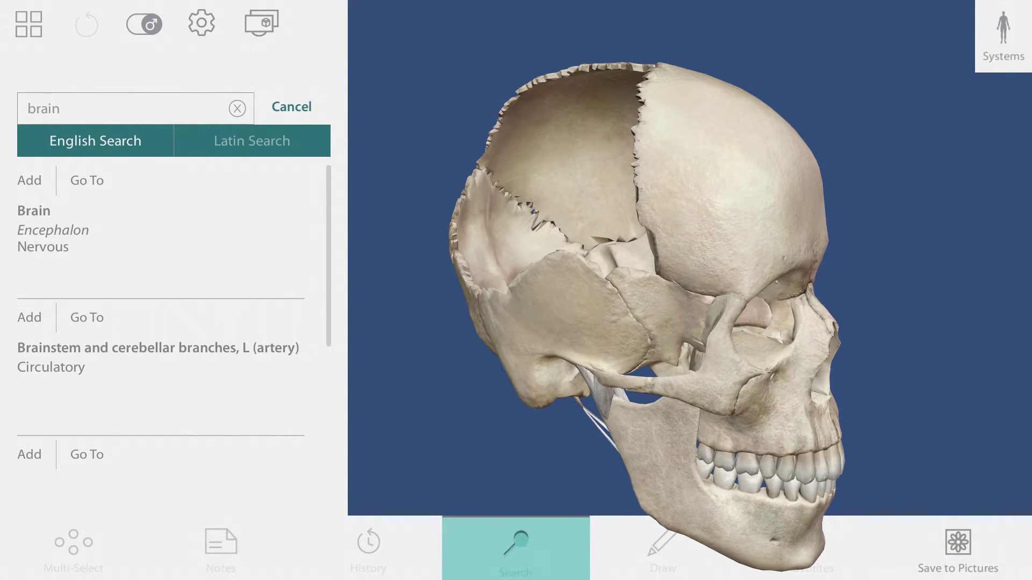
{"action": "left_click", "coordinate": [31, 220]}
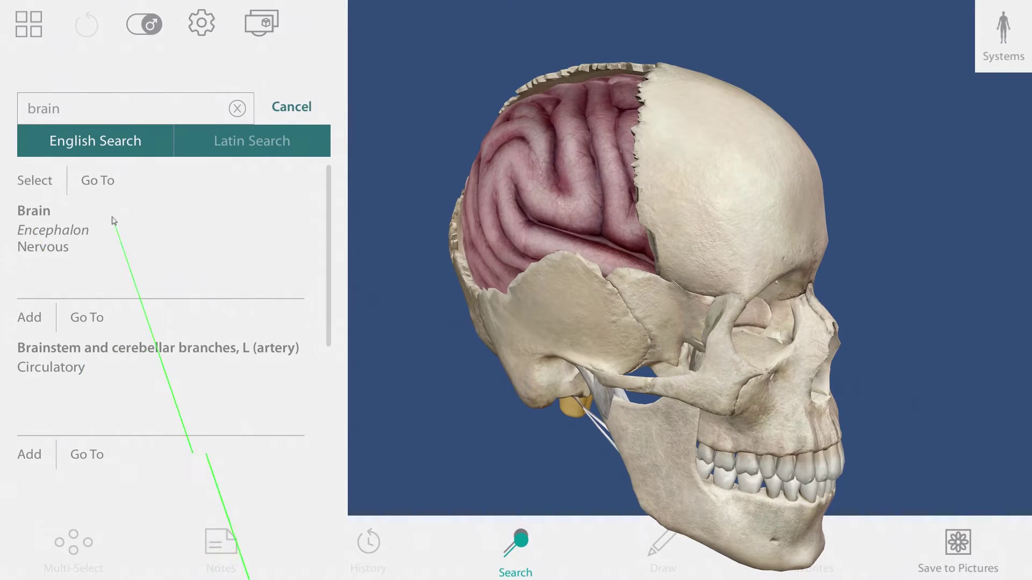
- Hide the skeletal system around the brain
{"action": "left_click_drag", "start_coordinate": [565, 282], "coordinate": [744, 266]}
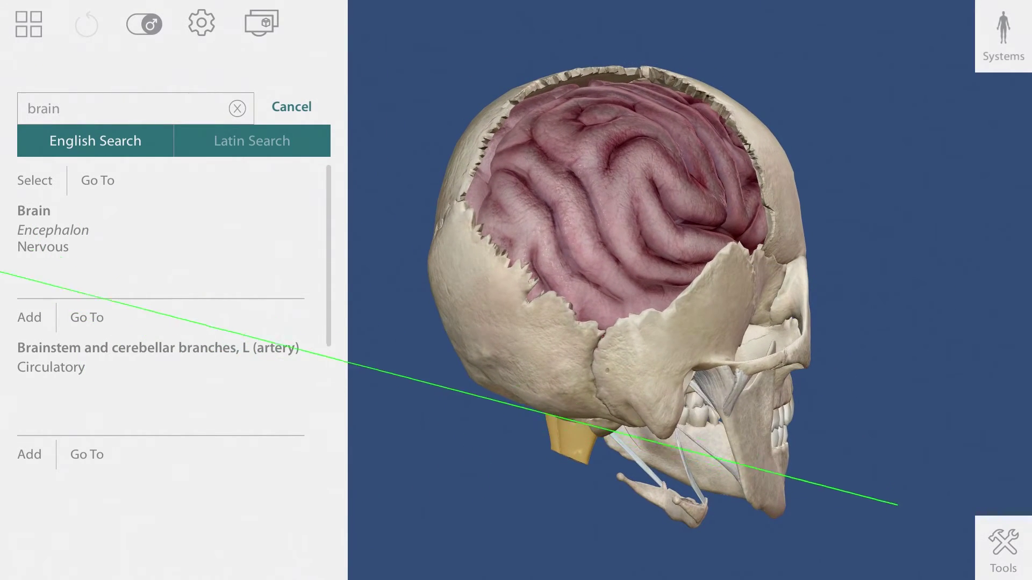
{"action": "left_click", "coordinate": [1004, 37]}
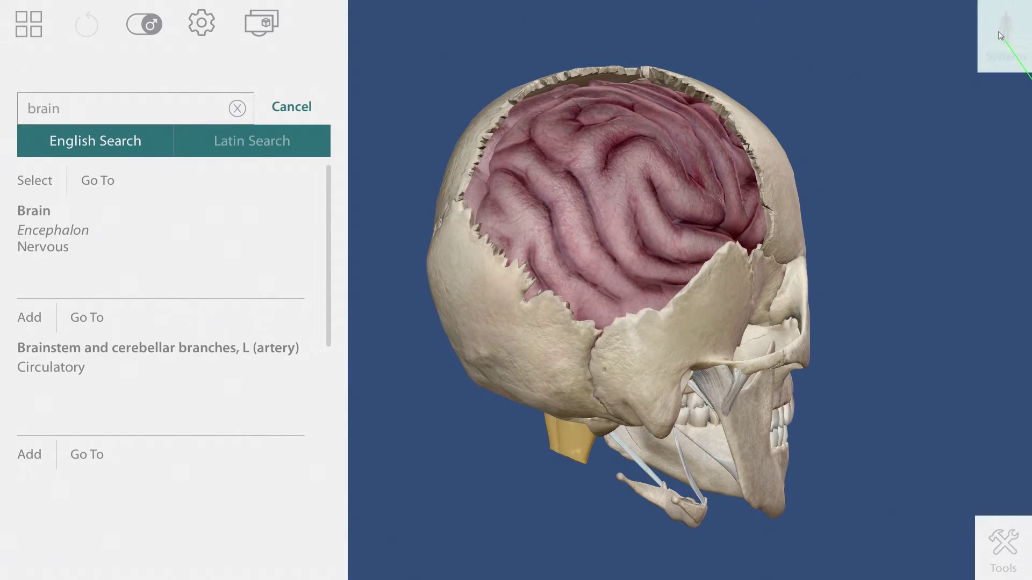
{"action": "left_click", "coordinate": [1007, 74]}
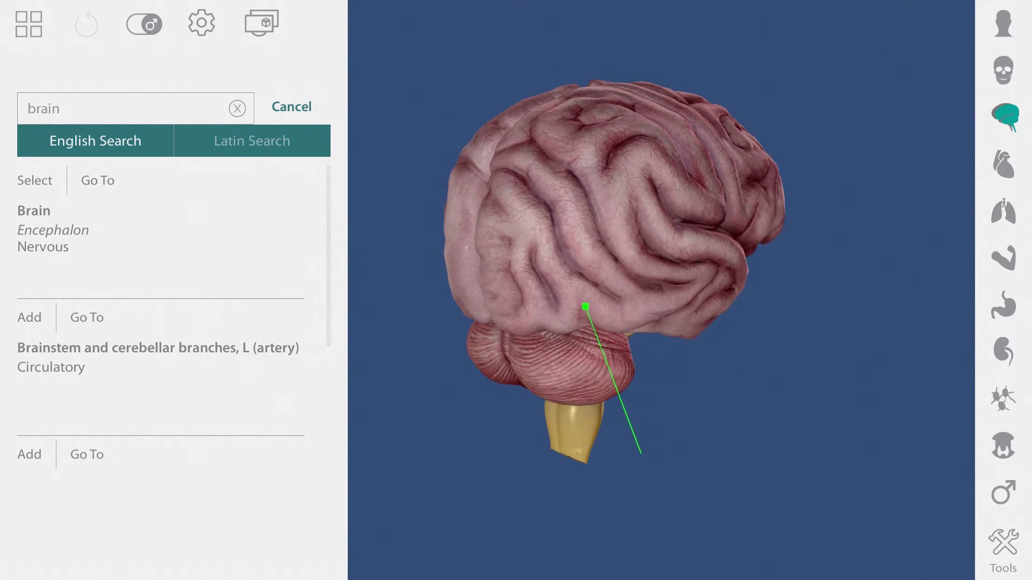
- Hide the lobes of the right cerebral hemisphere and restore them by undoing the change in the history
{"action": "left_click", "coordinate": [574, 298]}
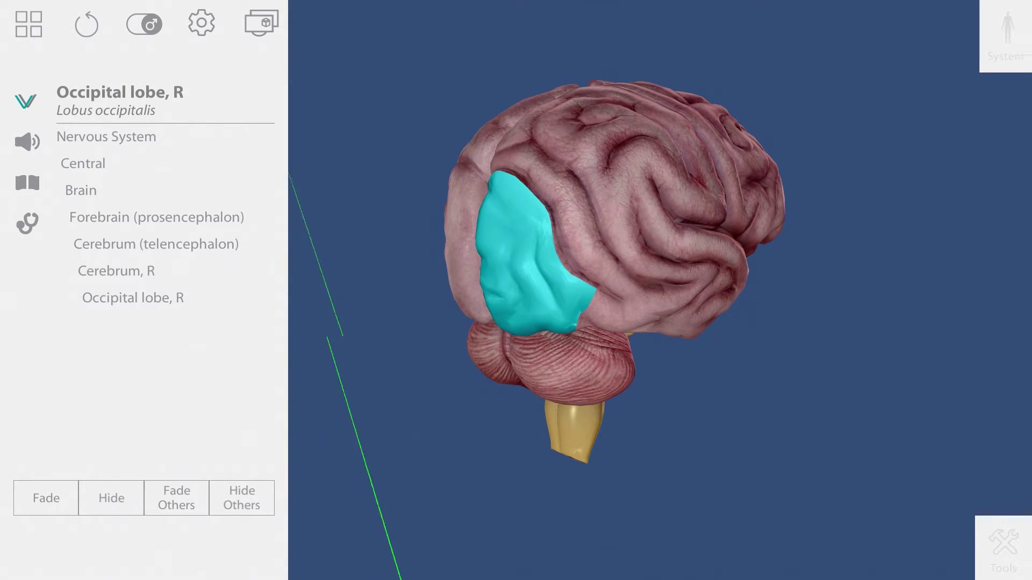
{"action": "left_click", "coordinate": [116, 502]}
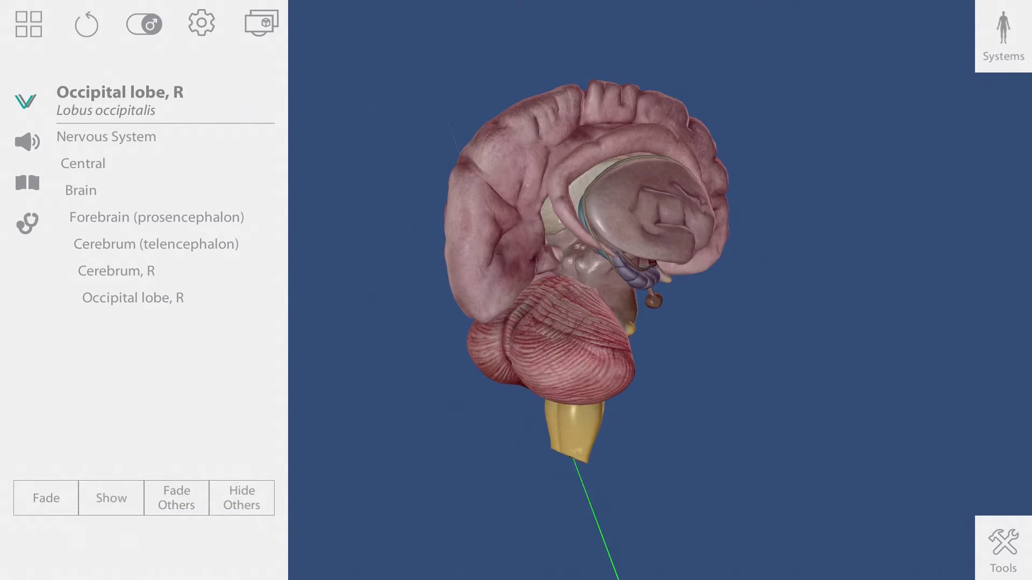
{"action": "left_click", "coordinate": [1020, 565]}
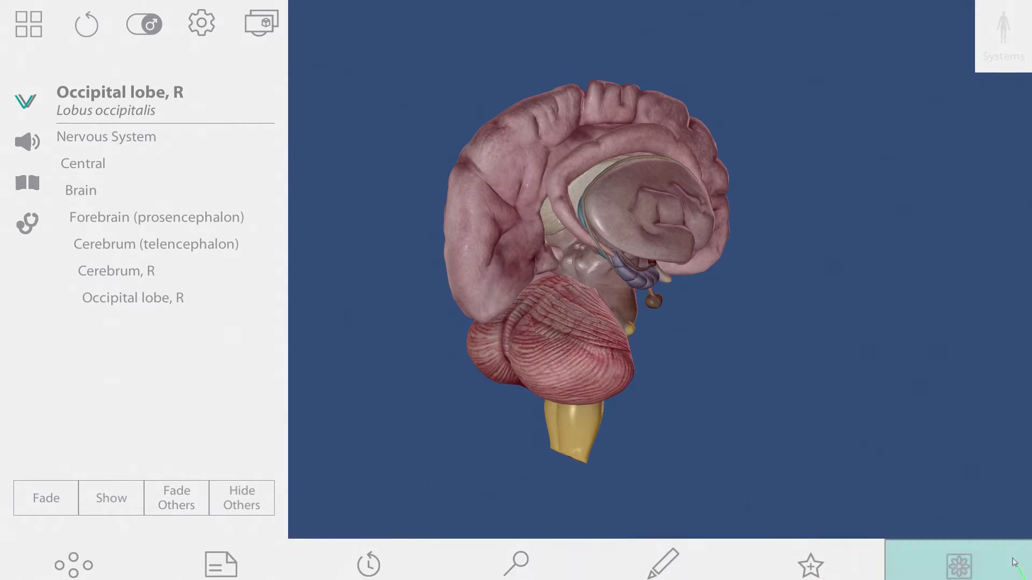
{"action": "left_click", "coordinate": [387, 561]}
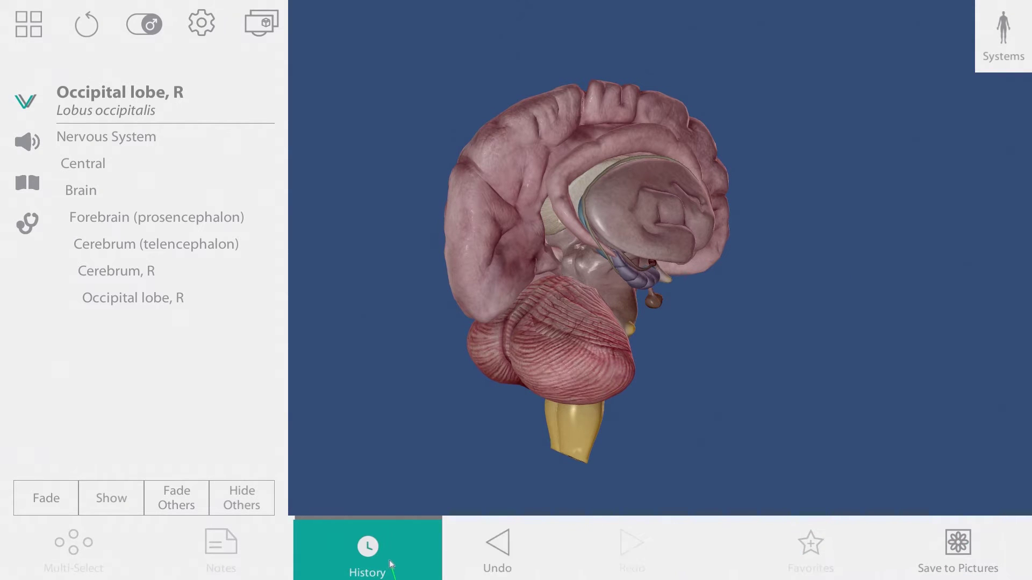
{"action": "left_click", "coordinate": [588, 544]}
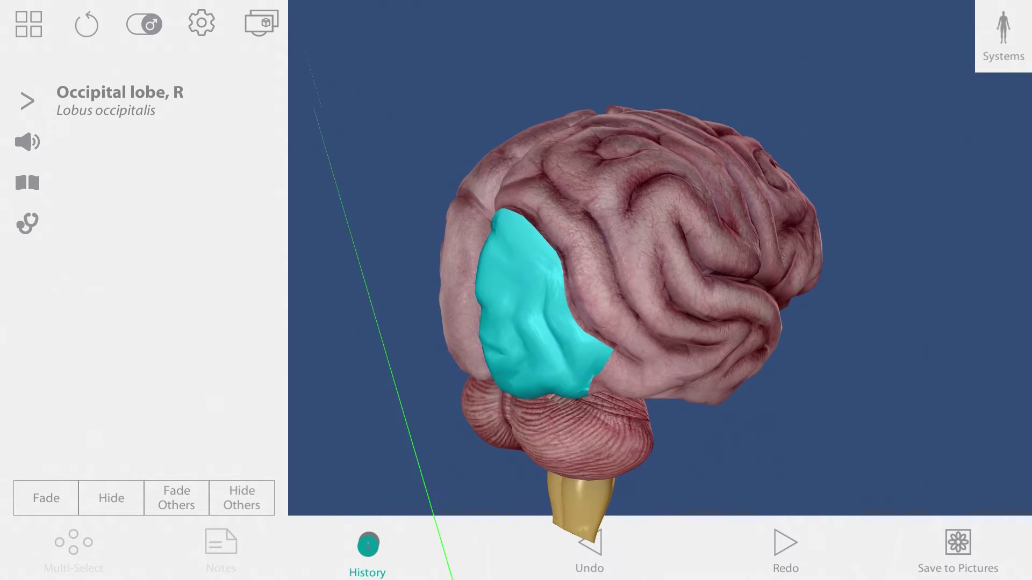
- Open the Thoracic Cage view from the Skeletal System views
{"action": "left_click", "coordinate": [29, 26]}
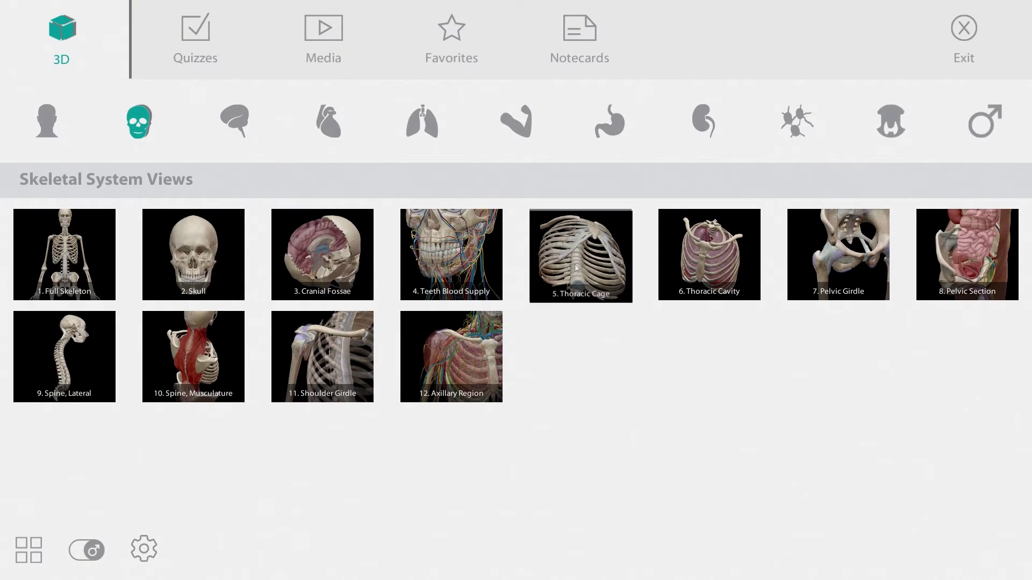
{"action": "left_click", "coordinate": [576, 268]}
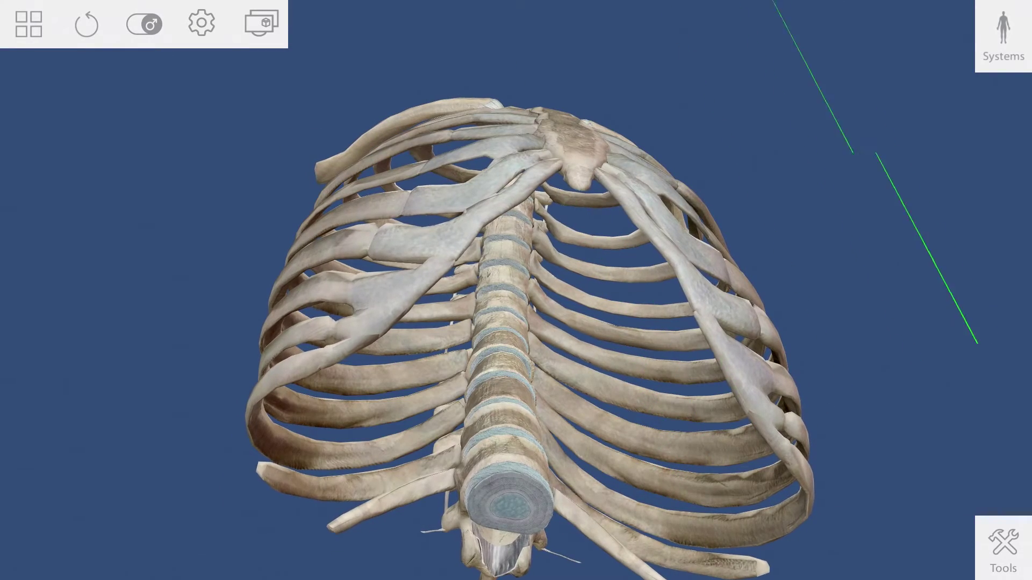
- Add the full respiratory, circulatory and skeletal systems to the thoracic cage model
{"action": "left_click", "coordinate": [1024, 64]}
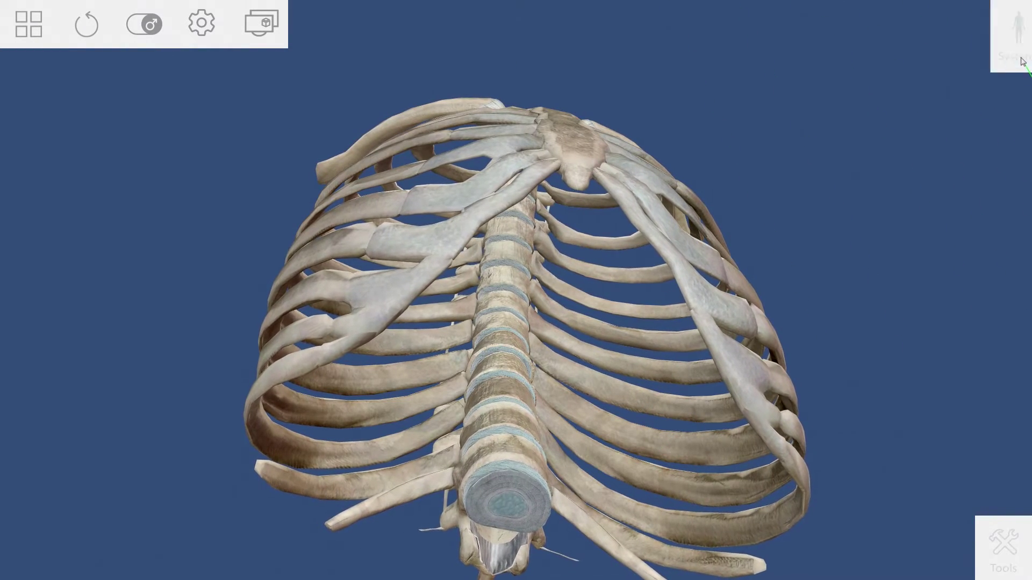
{"action": "left_click", "coordinate": [1004, 212]}
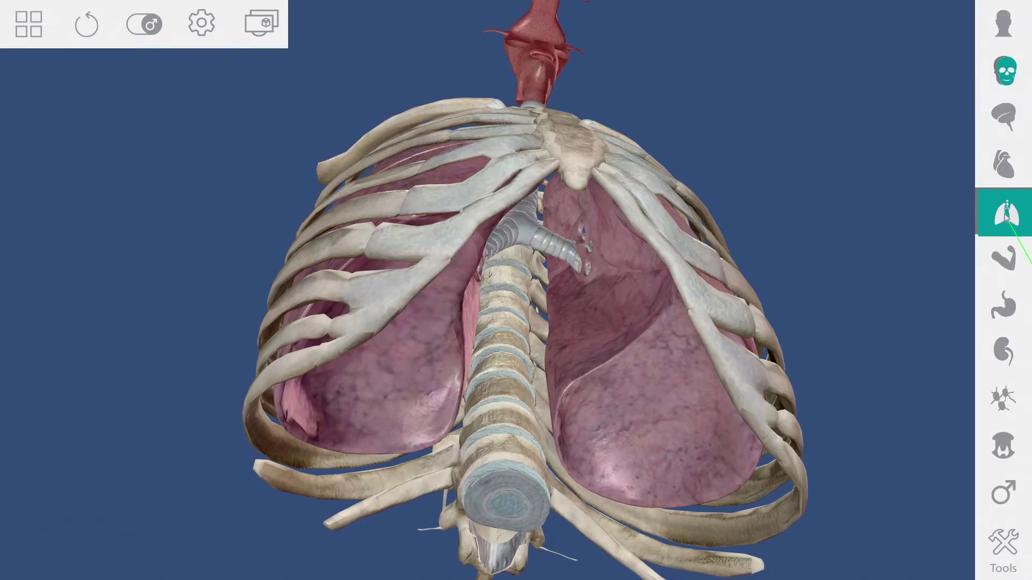
{"action": "left_click", "coordinate": [1008, 165]}
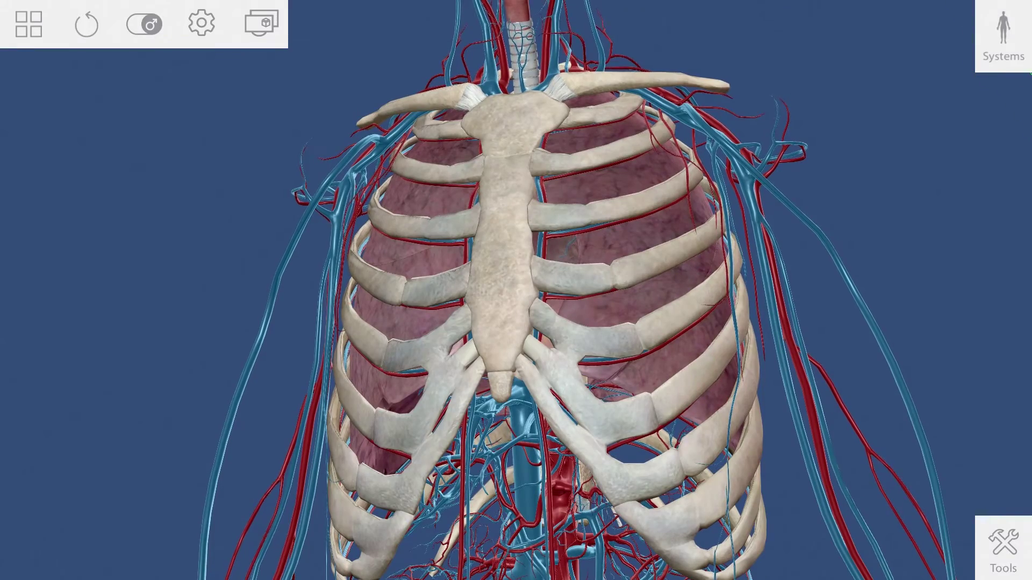
{"action": "mouse_move", "coordinate": [1015, 61]}
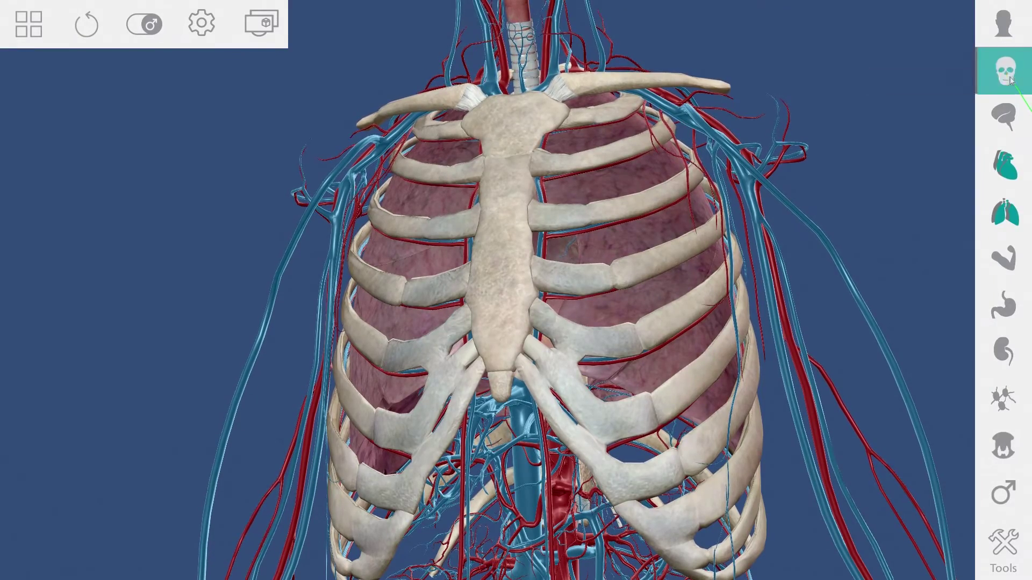
{"action": "left_click", "coordinate": [1007, 77]}
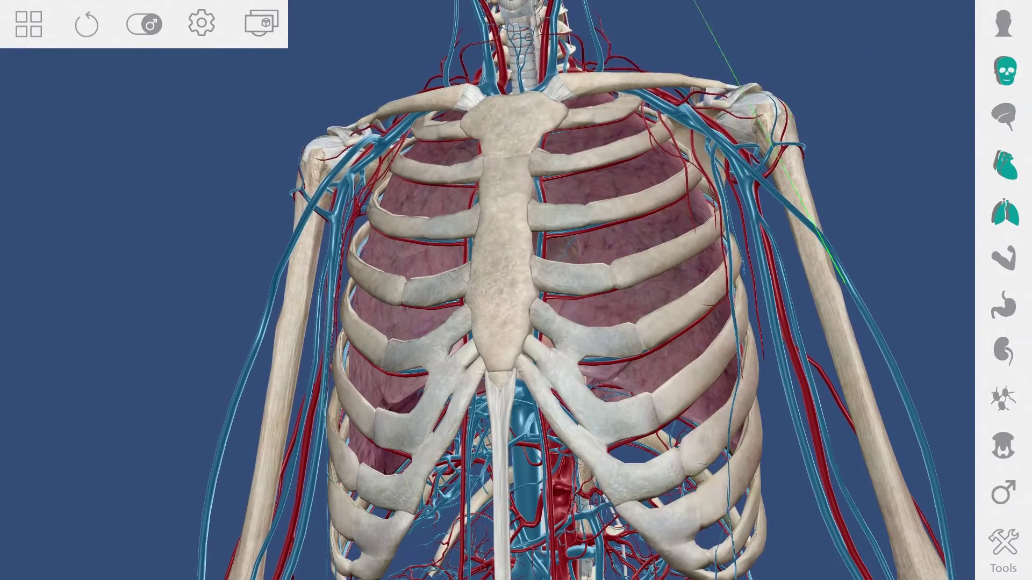
- Select the body of the sternum and read its definition
{"action": "left_click", "coordinate": [507, 265]}
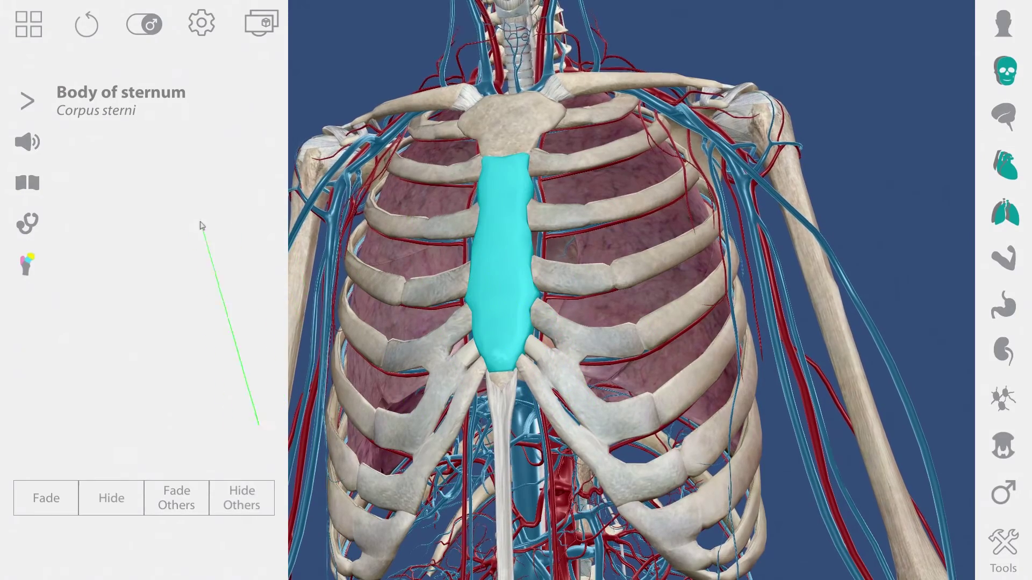
{"action": "left_click", "coordinate": [41, 183]}
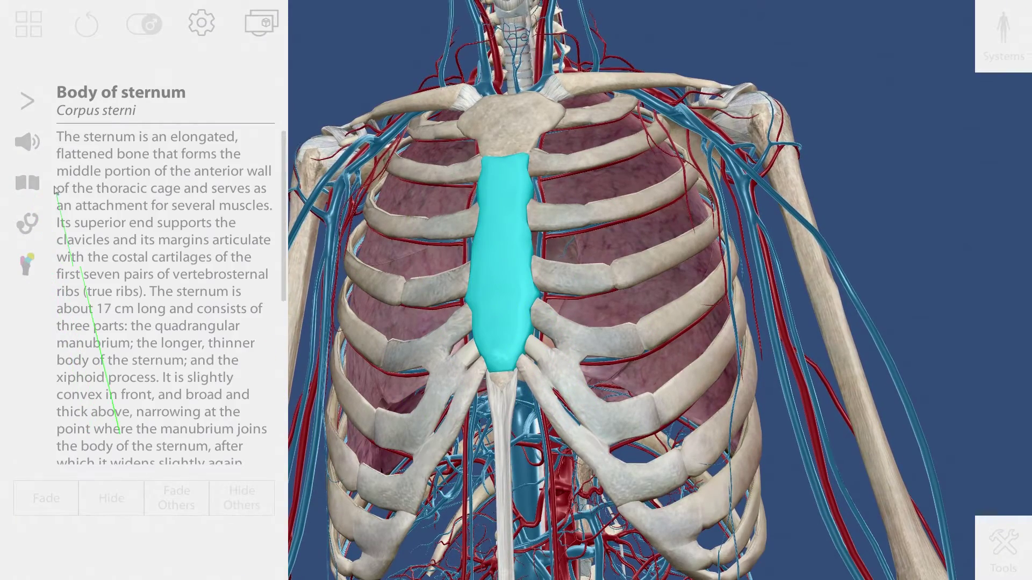
{"action": "mouse_move", "coordinate": [160, 411]}
{"action": "left_mouse_down"}
{"action": "mouse_move", "coordinate": [151, 130]}
{"action": "mouse_move", "coordinate": [144, 398]}
{"action": "left_mouse_up"}
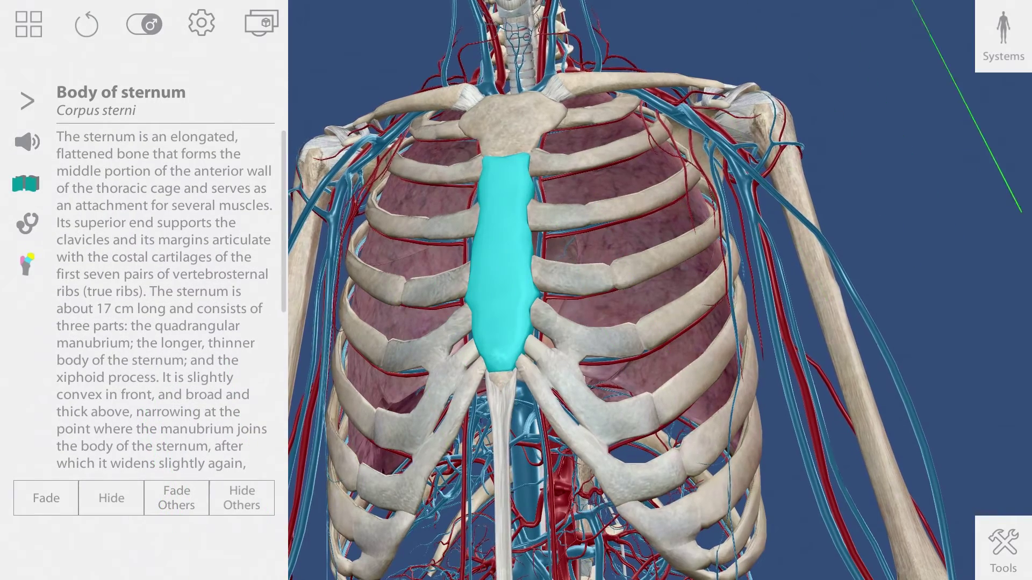
- Add the full muscular system to the model and select the left pectoralis major
{"action": "left_click", "coordinate": [1016, 67]}
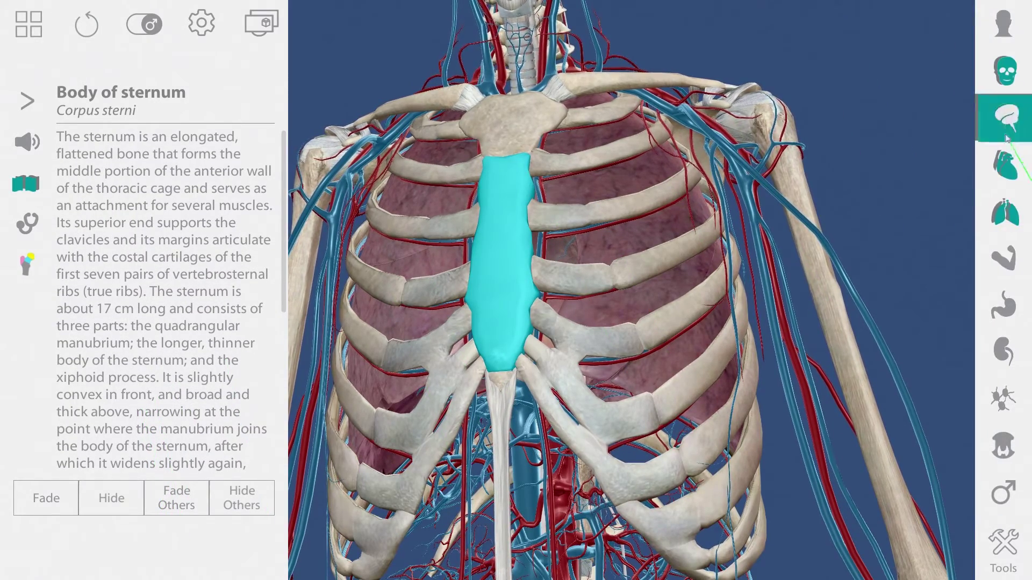
{"action": "left_click", "coordinate": [1009, 263]}
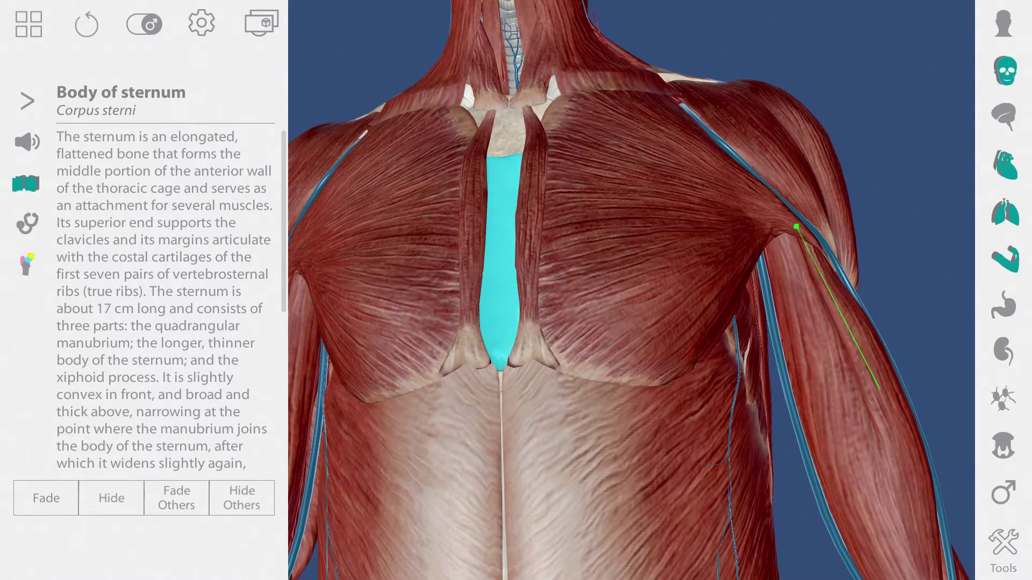
{"action": "left_click", "coordinate": [657, 288]}
- Open the origins and insertions of the left pectoralis major and step from the humerus insertion through the clavicle and manubrium origins
{"action": "left_click", "coordinate": [27, 264]}
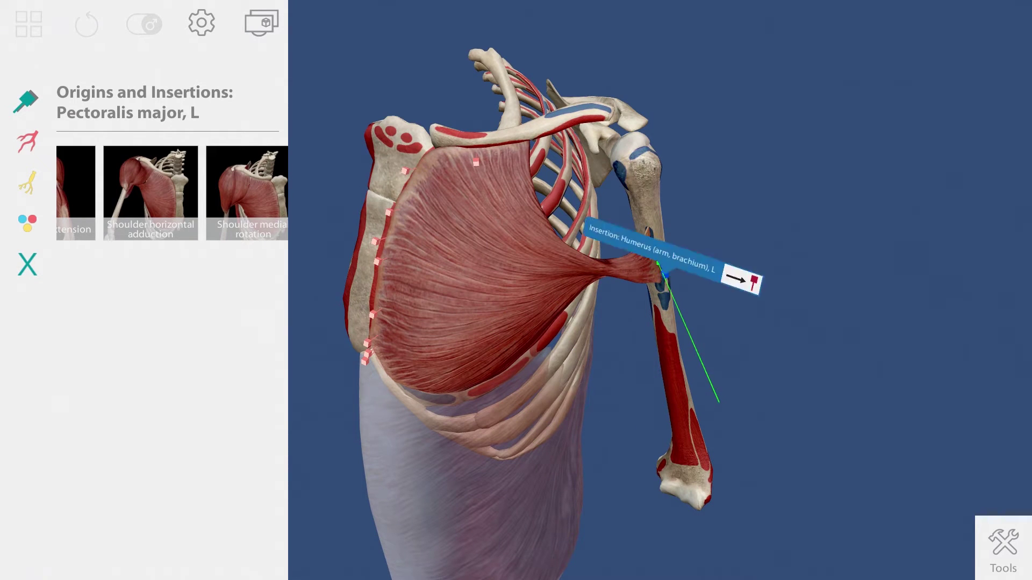
{"action": "left_click", "coordinate": [732, 256]}
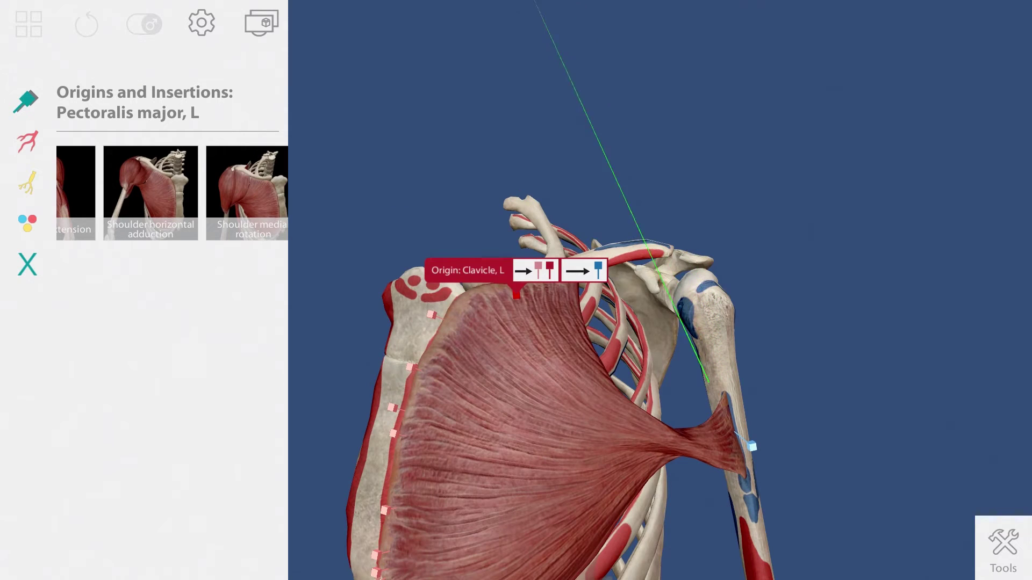
{"action": "left_click", "coordinate": [529, 269]}
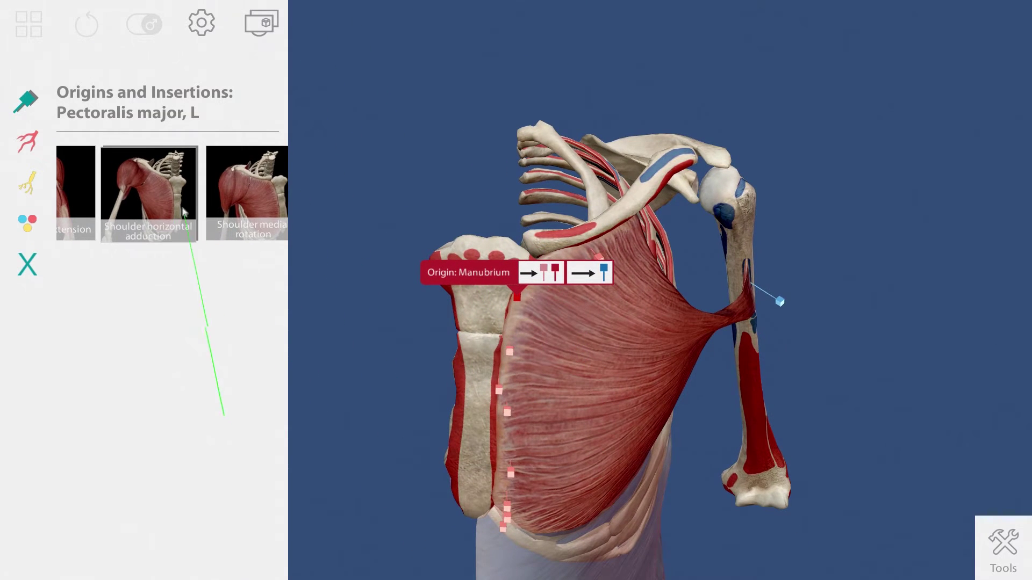
- Play and scrub the Shoulder horizontal adduction animation, and return to the full body model
{"action": "left_click", "coordinate": [166, 200]}
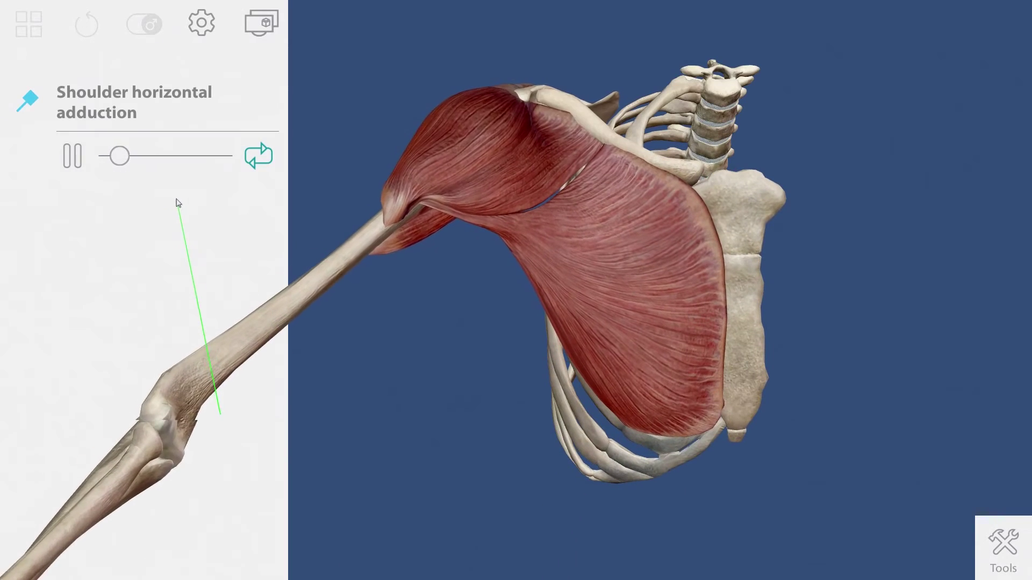
{"action": "left_click_drag", "start_coordinate": [137, 158], "coordinate": [111, 157]}
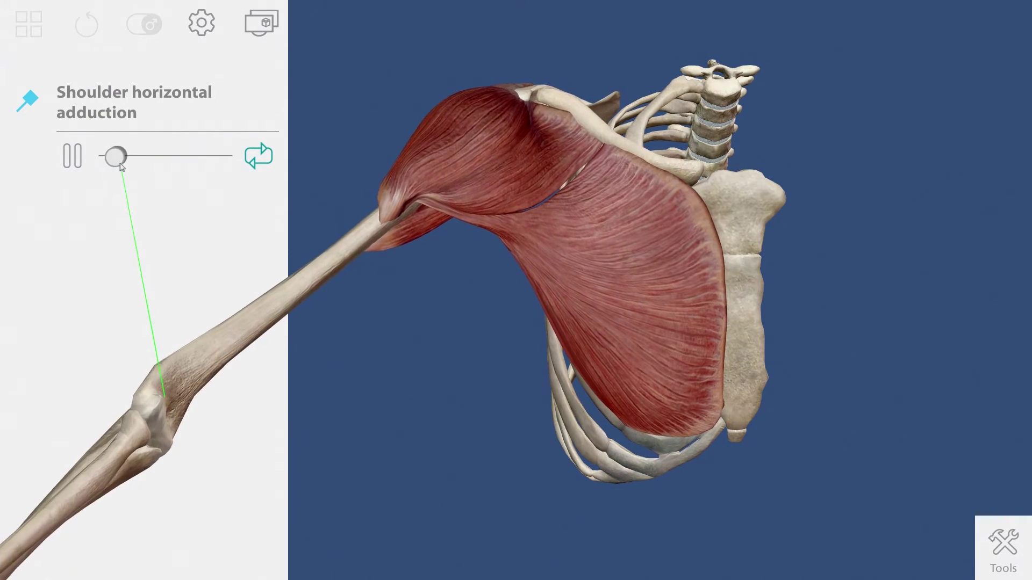
{"action": "left_click", "coordinate": [30, 102]}
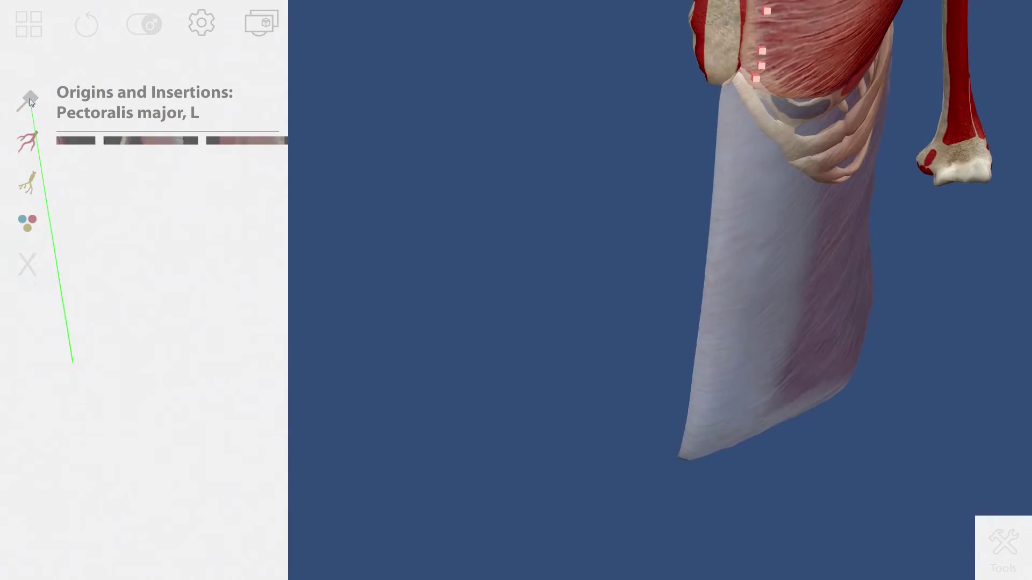
{"action": "left_click", "coordinate": [27, 259]}
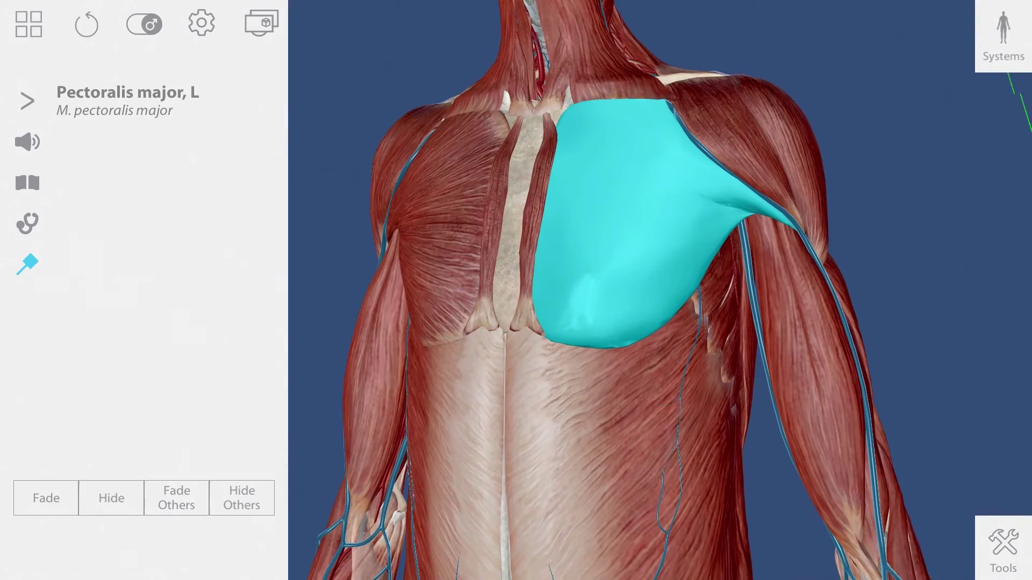
- Remove the muscular system from the model and select the left femur
{"action": "left_click", "coordinate": [1023, 64]}
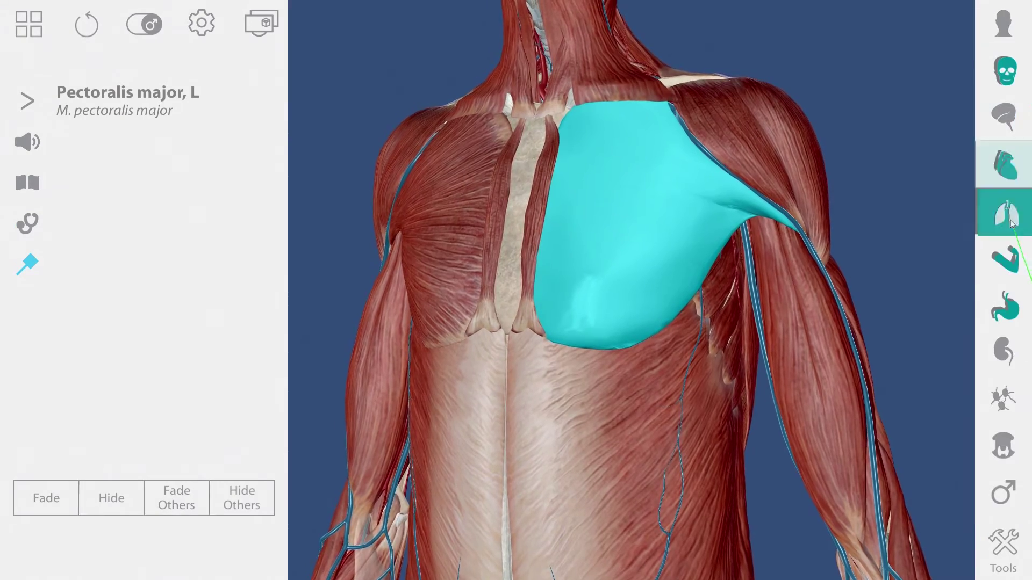
{"action": "left_click", "coordinate": [999, 258]}
{"action": "left_click_drag", "start_coordinate": [691, 484], "coordinate": [648, 16]}
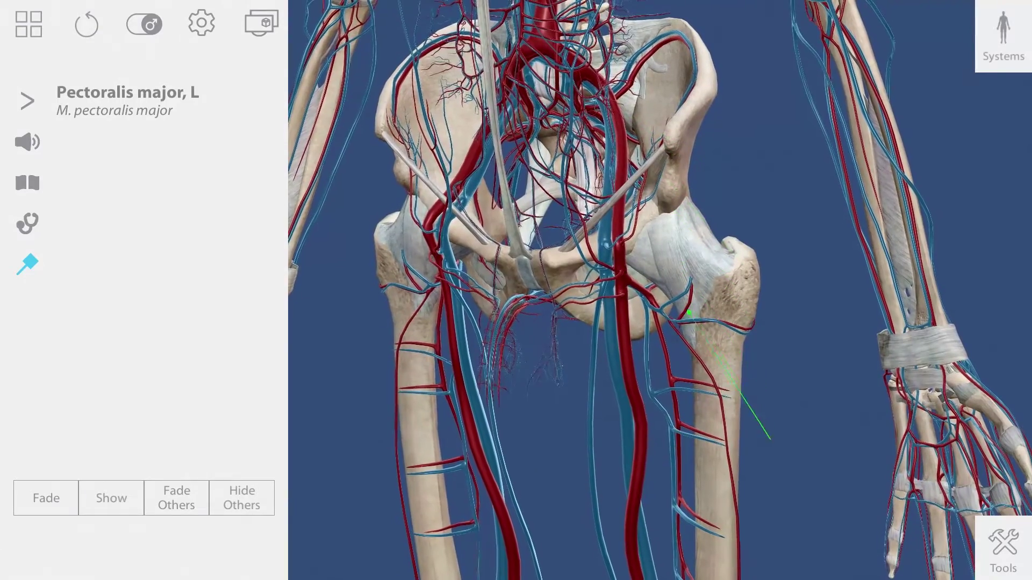
{"action": "left_click", "coordinate": [725, 356]}
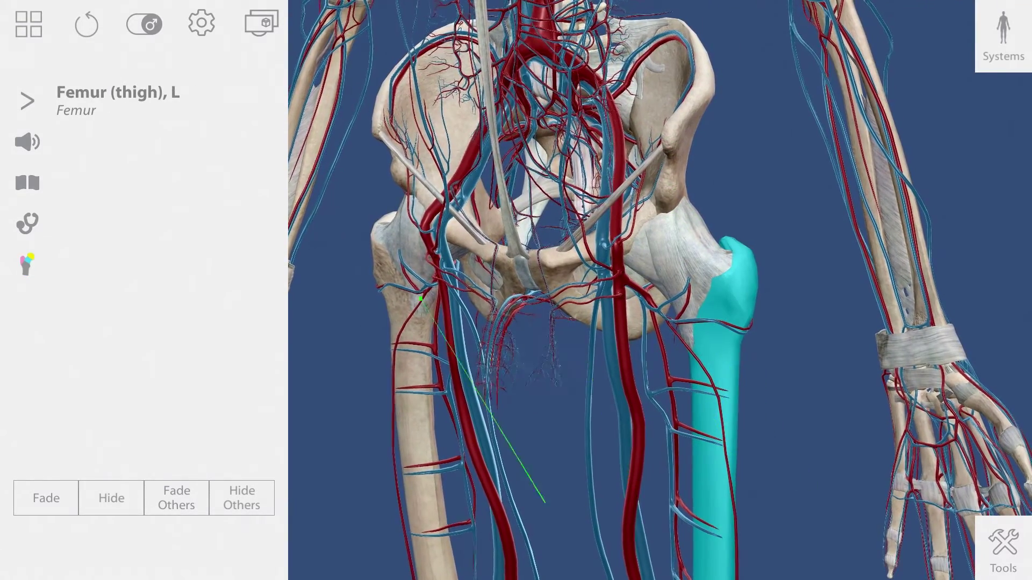
- Examine the left femur's neck and shaft in the color-coded bony landmark view, and close that view
{"action": "left_click", "coordinate": [27, 265]}
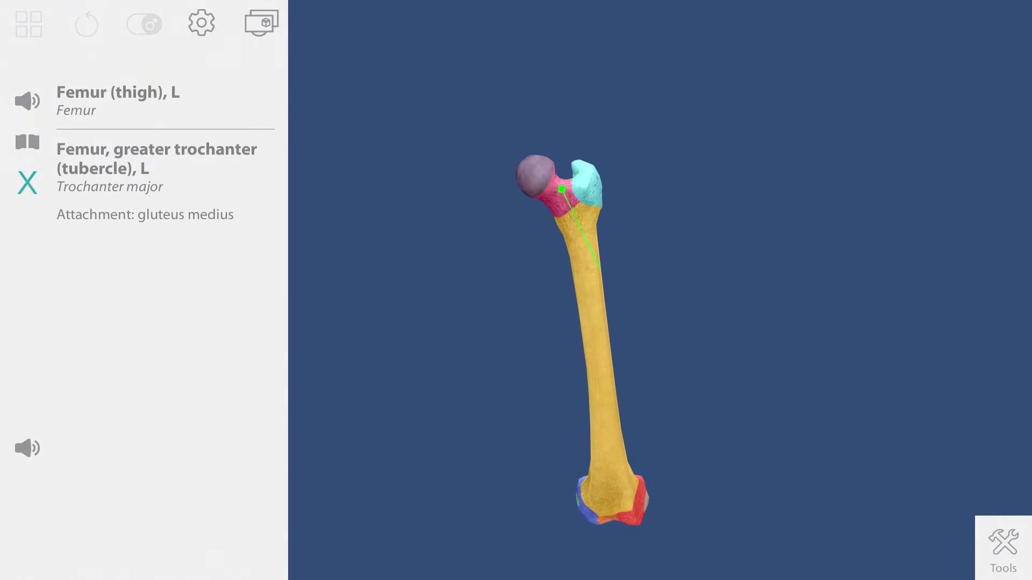
{"action": "left_click", "coordinate": [560, 200]}
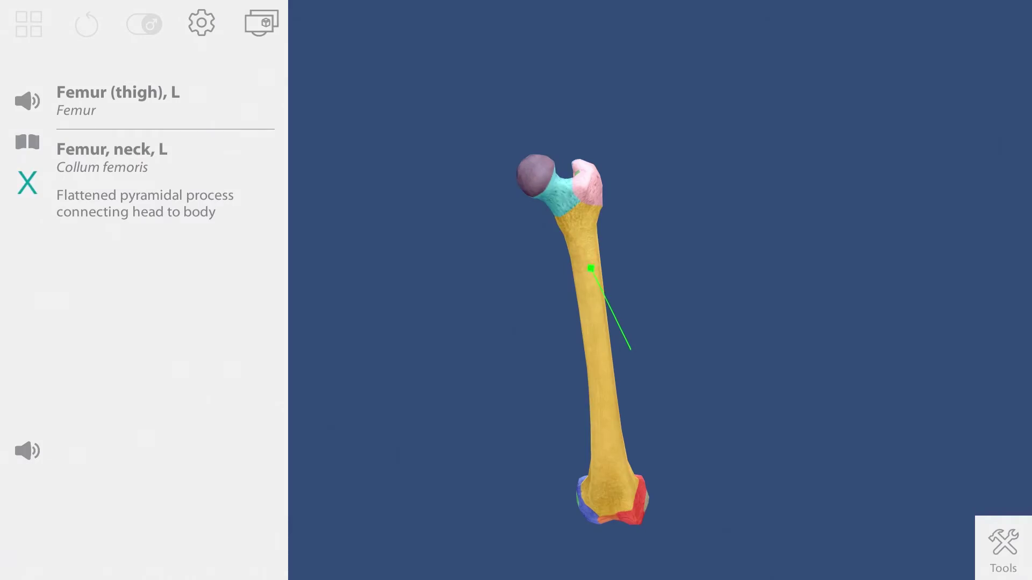
{"action": "left_click", "coordinate": [590, 268]}
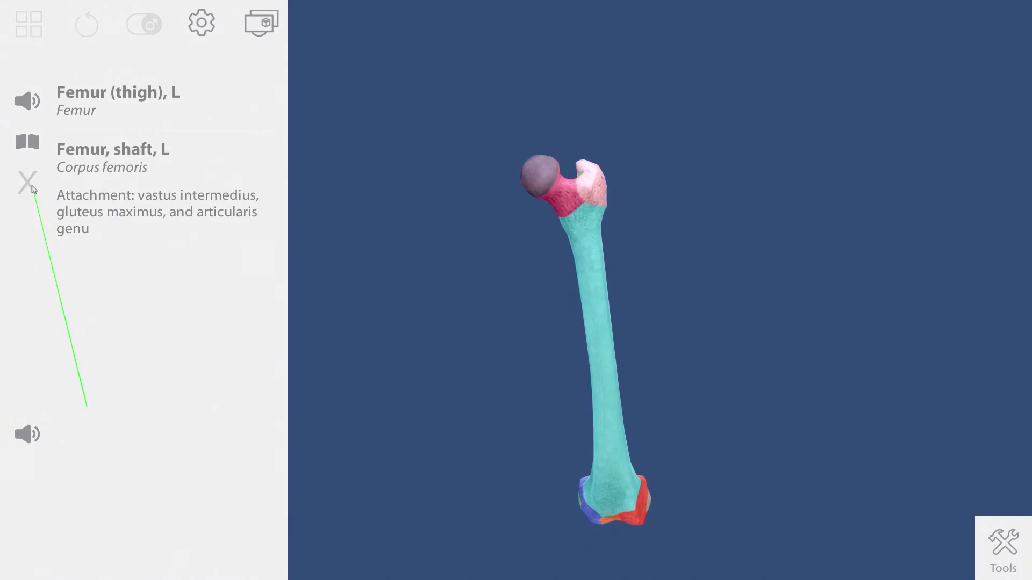
{"action": "left_click", "coordinate": [28, 183]}
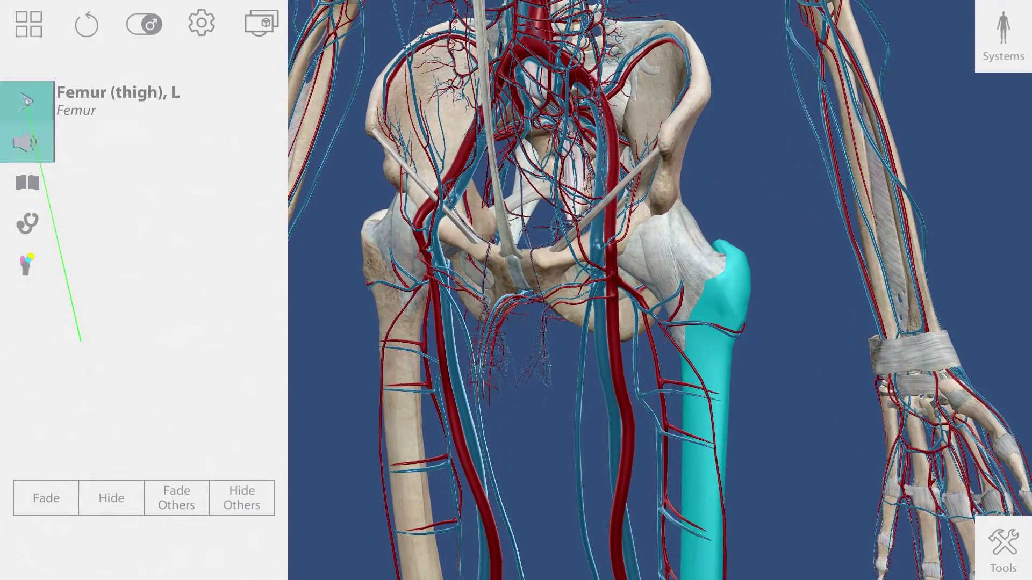
- Browse the muscle action media by body region, including Upper Limb, Spine and Back, and Lower Limb
{"action": "left_click", "coordinate": [29, 24]}
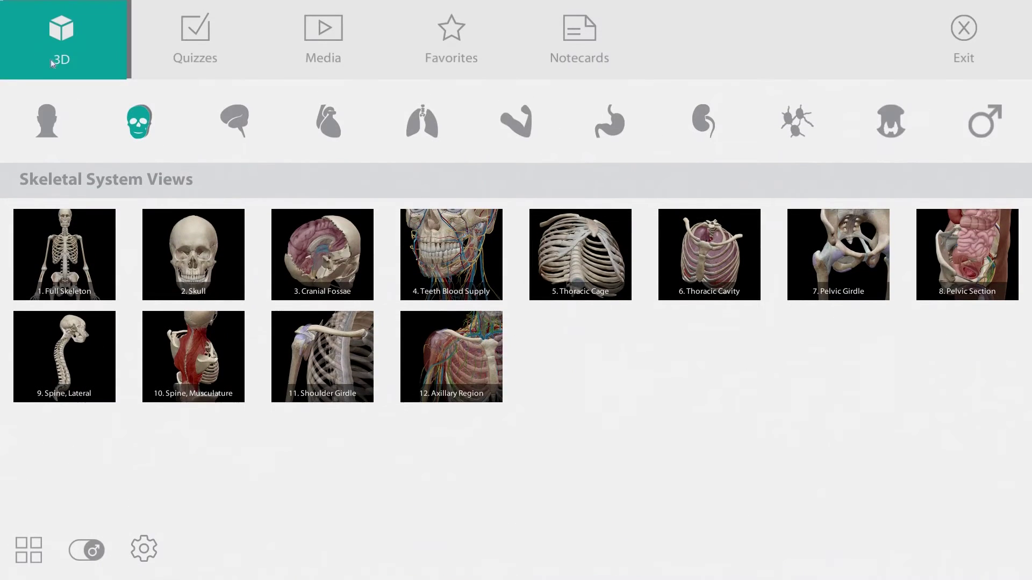
{"action": "left_click", "coordinate": [322, 40]}
{"action": "left_click", "coordinate": [256, 98]}
{"action": "left_click", "coordinate": [329, 124]}
{"action": "left_click", "coordinate": [491, 134]}
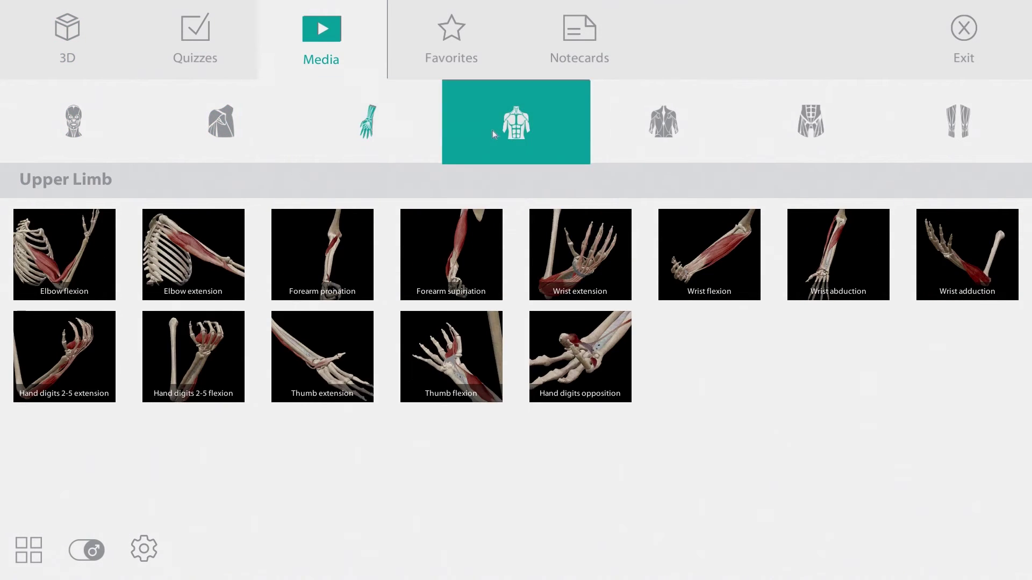
{"action": "left_click", "coordinate": [653, 140]}
{"action": "left_click", "coordinate": [798, 133]}
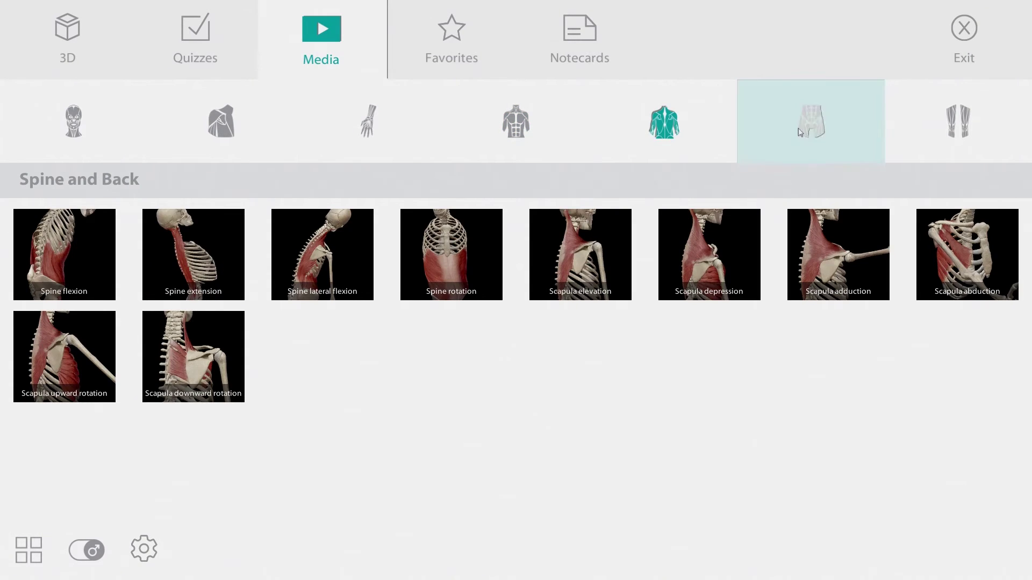
{"action": "left_click", "coordinate": [958, 136]}
{"action": "left_click", "coordinate": [467, 89]}
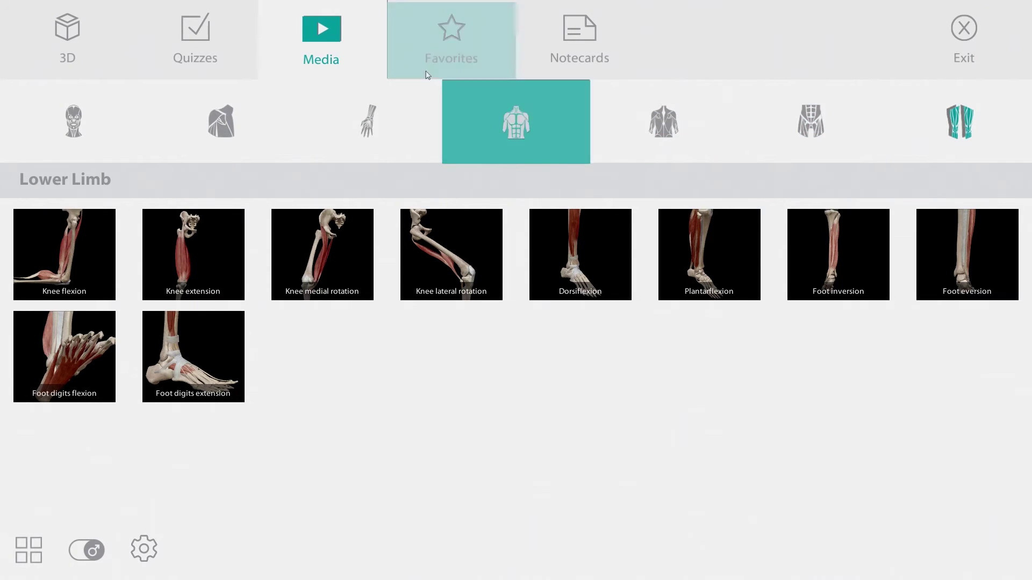
- Open the Heart Valves quiz from the Circulatory System Quizzes
{"action": "left_click", "coordinate": [224, 49]}
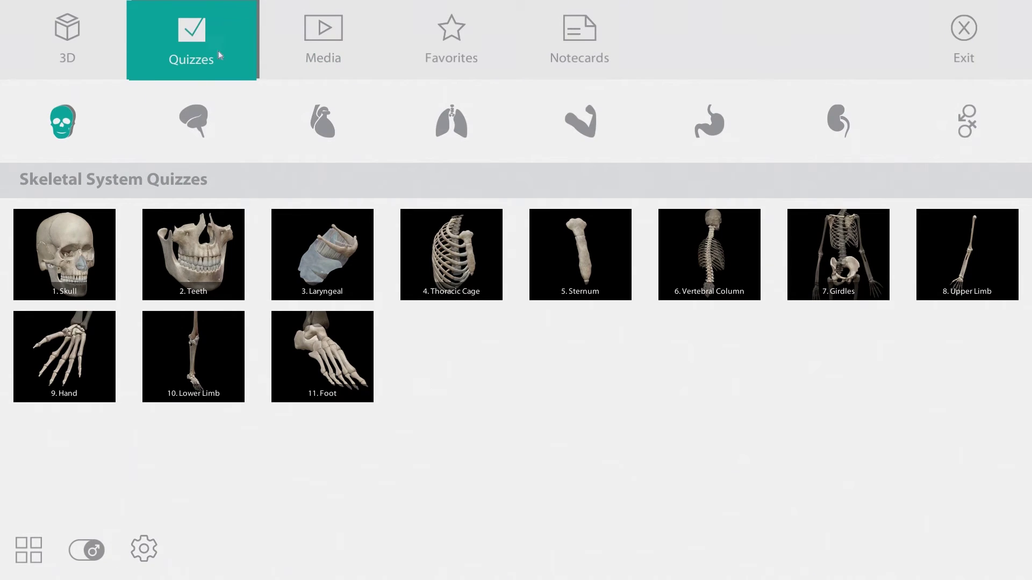
{"action": "left_click", "coordinate": [336, 123]}
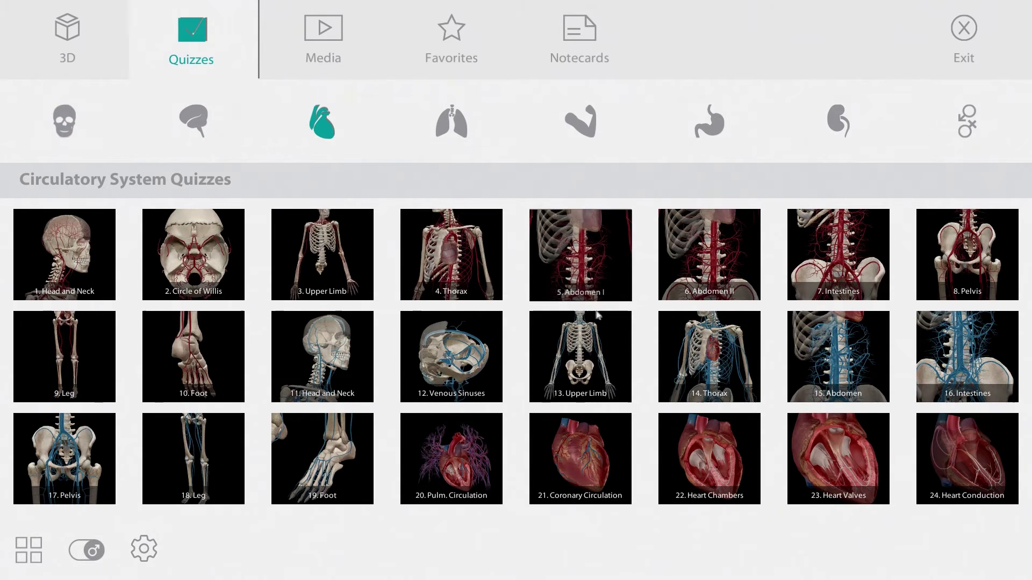
{"action": "left_click", "coordinate": [836, 463]}
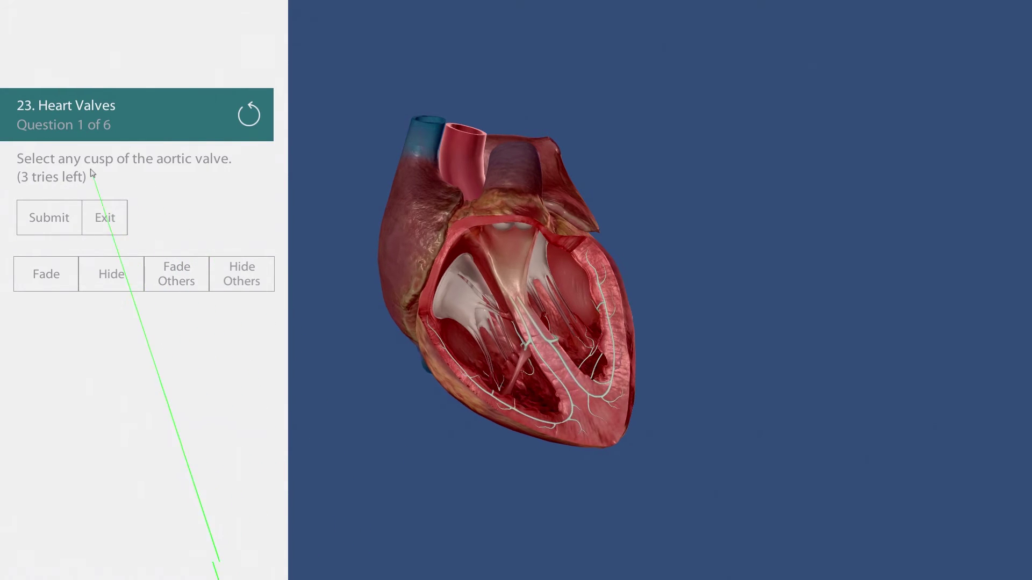
- Answer question 1 of the quiz by submitting a cusp of the aortic valve, and continue to question 2
{"action": "left_click_drag", "start_coordinate": [515, 283], "coordinate": [587, 277]}
{"action": "left_click_drag", "start_coordinate": [524, 322], "coordinate": [514, 340]}
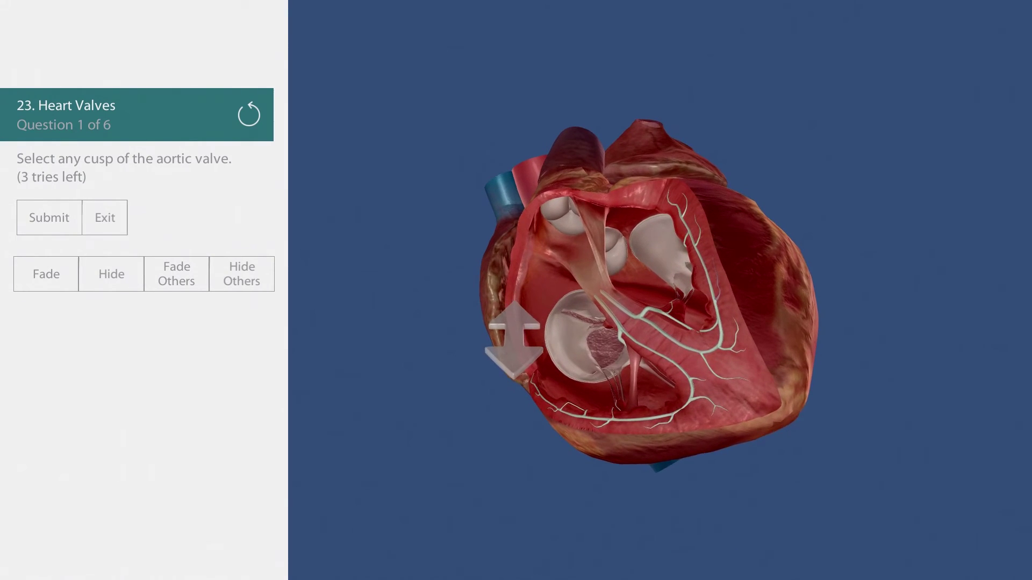
{"action": "left_click", "coordinate": [614, 251]}
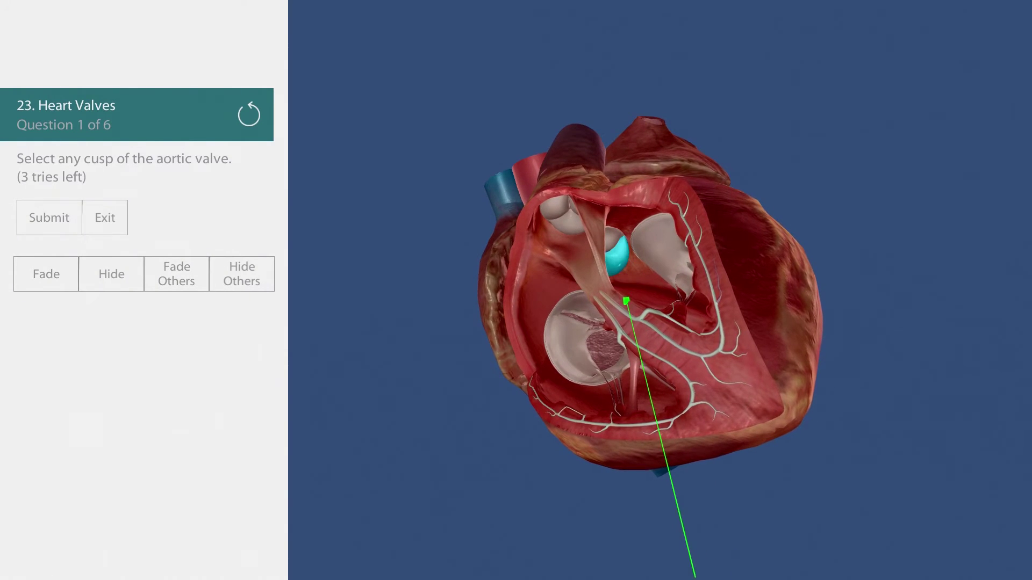
{"action": "left_click", "coordinate": [70, 217]}
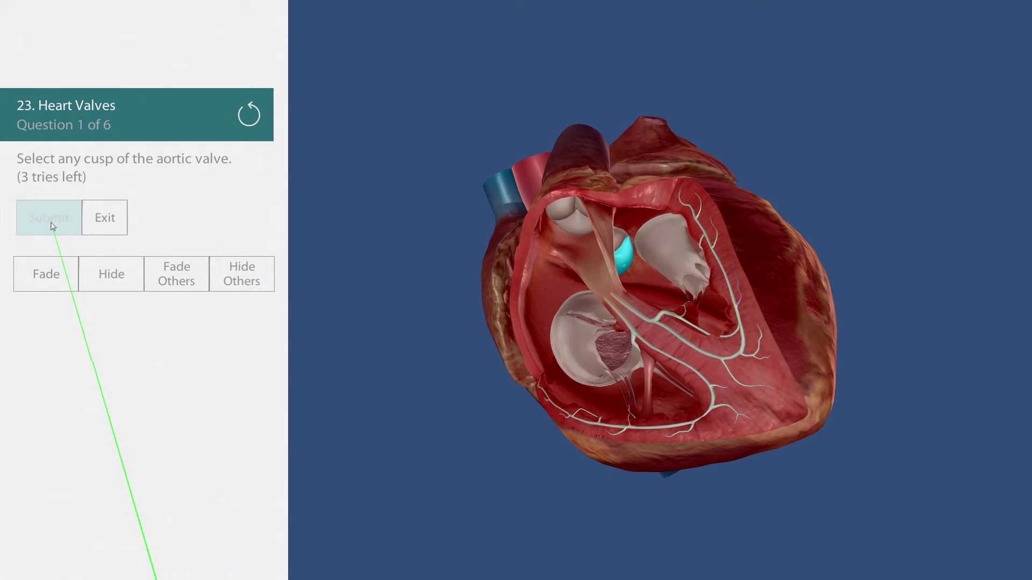
{"action": "left_click", "coordinate": [48, 223]}
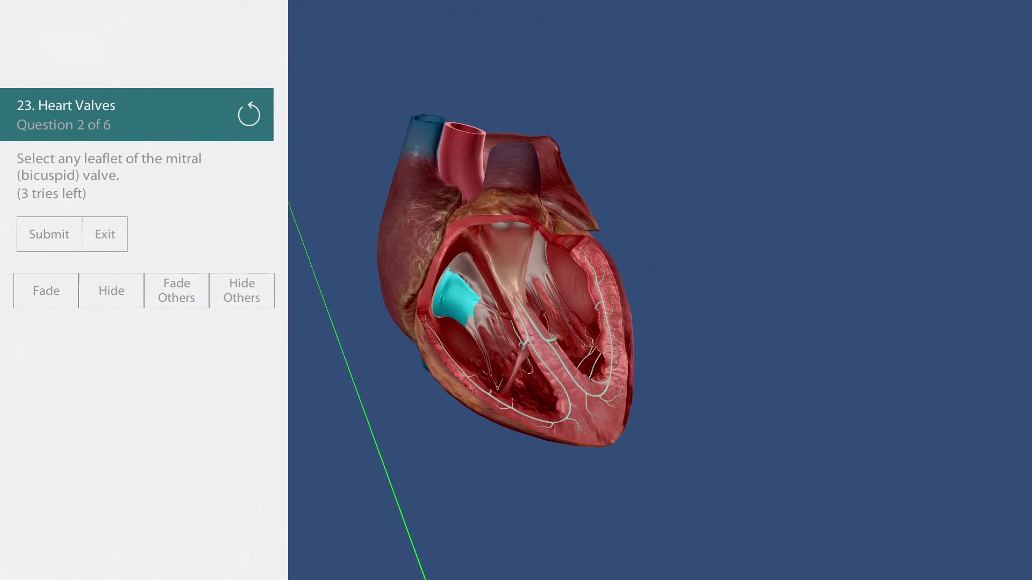
- Submit the highlighted leaflet as the mitral valve answer, show the correct answer, and exit the quiz
{"action": "left_click", "coordinate": [47, 237]}
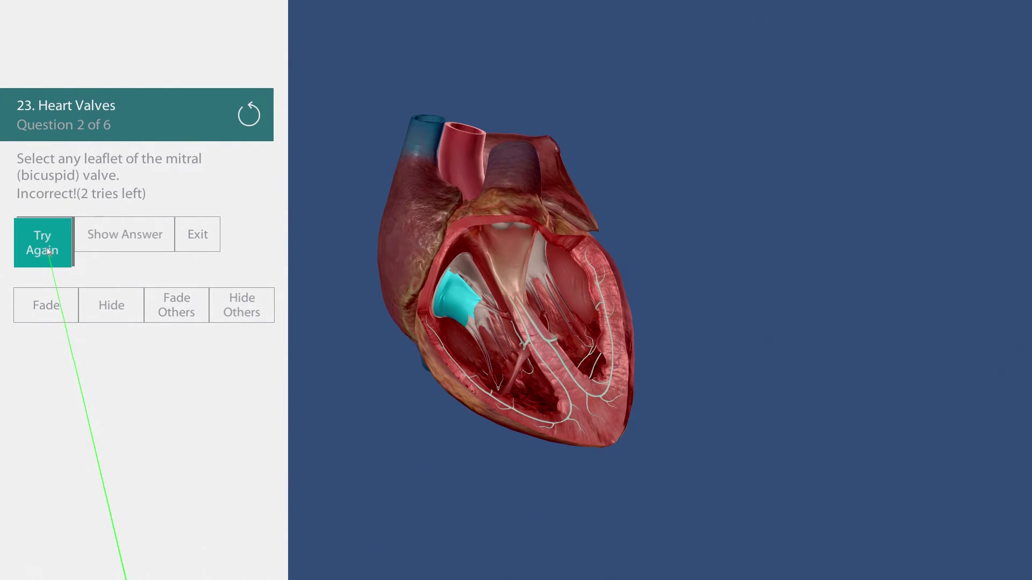
{"action": "left_click", "coordinate": [129, 234]}
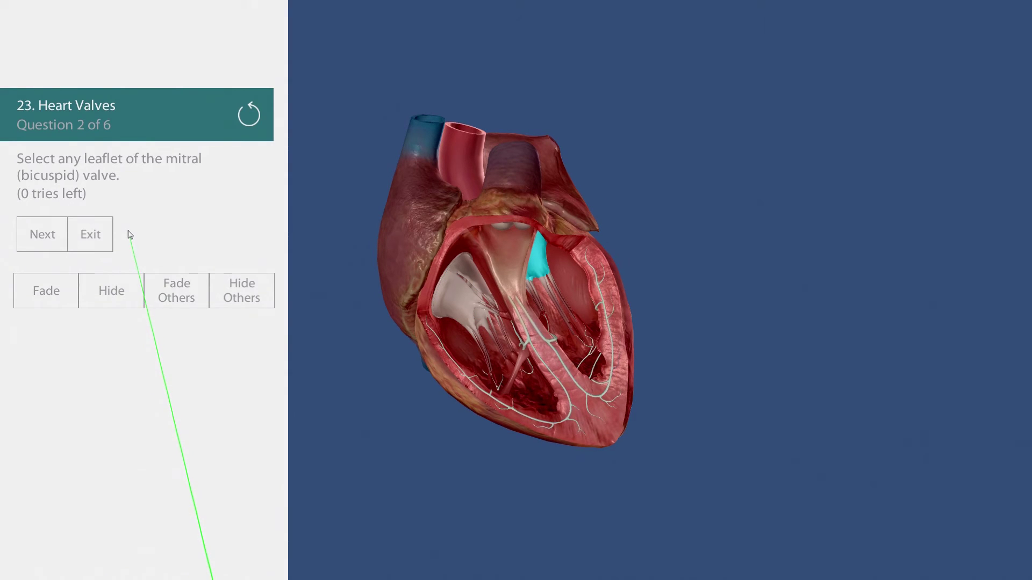
{"action": "left_click", "coordinate": [98, 239]}
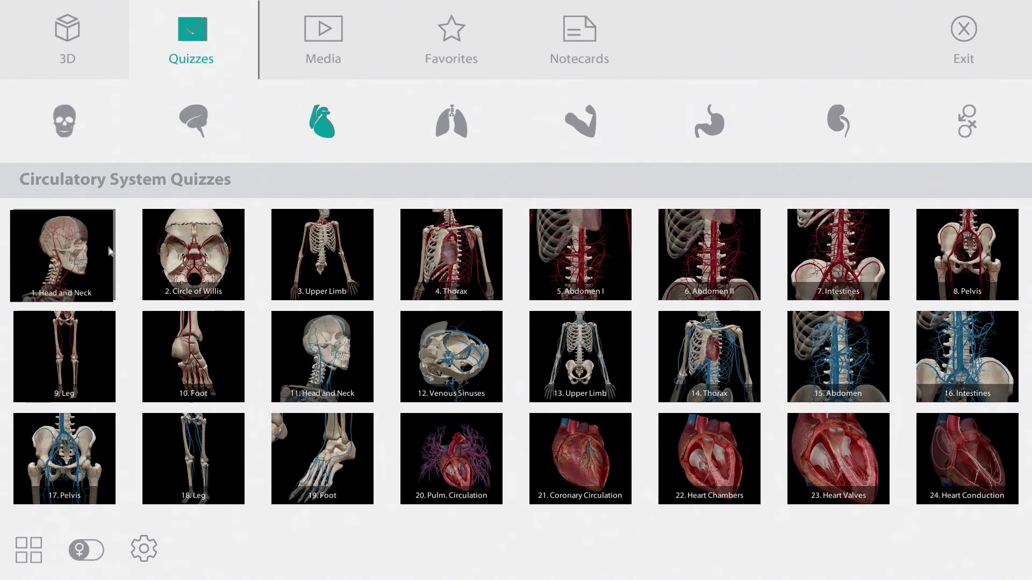
- Open the Head and Neck view from the 3D Regional Views
{"action": "left_click", "coordinate": [60, 35]}
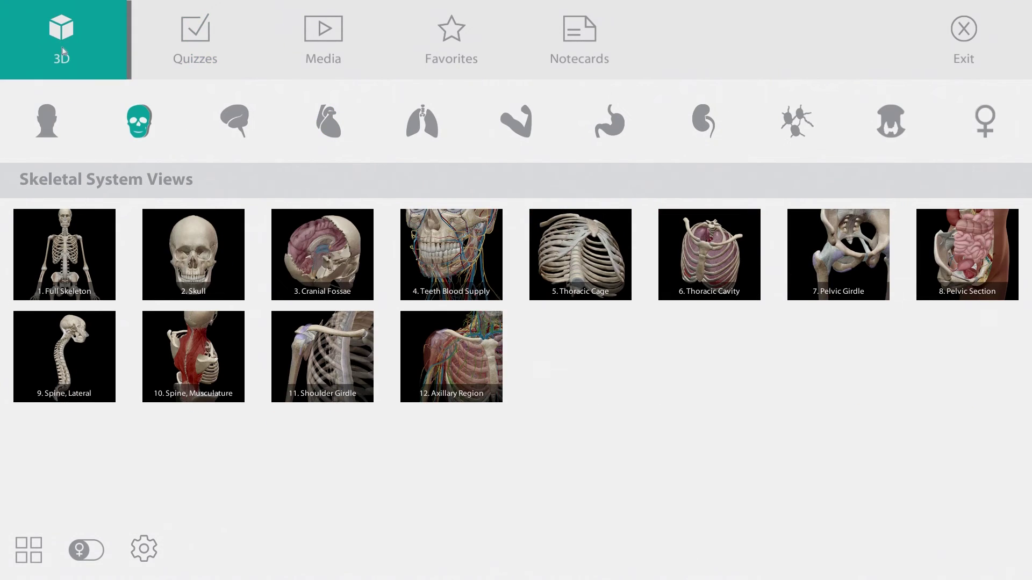
{"action": "left_click", "coordinate": [60, 96]}
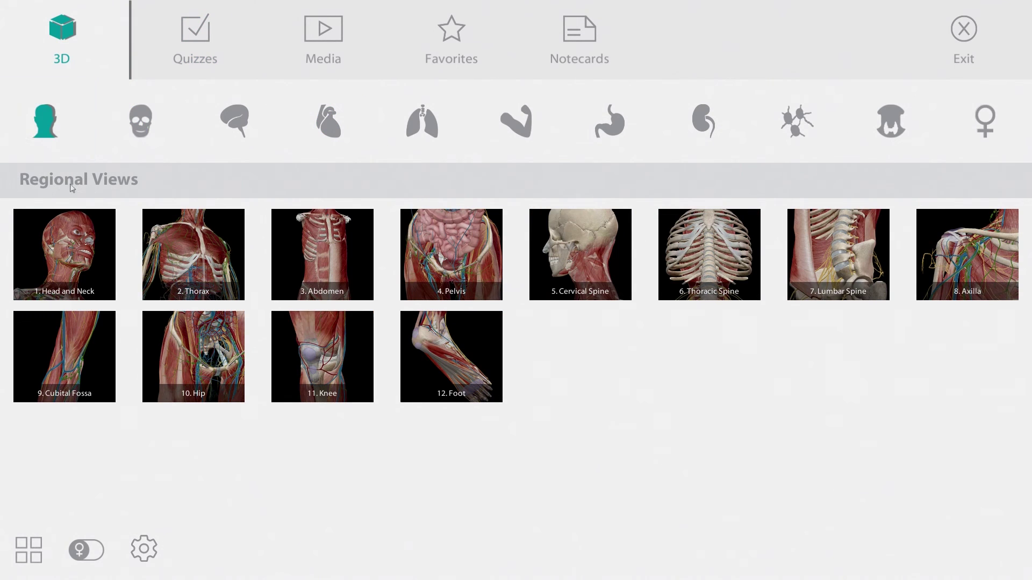
{"action": "left_click", "coordinate": [67, 249]}
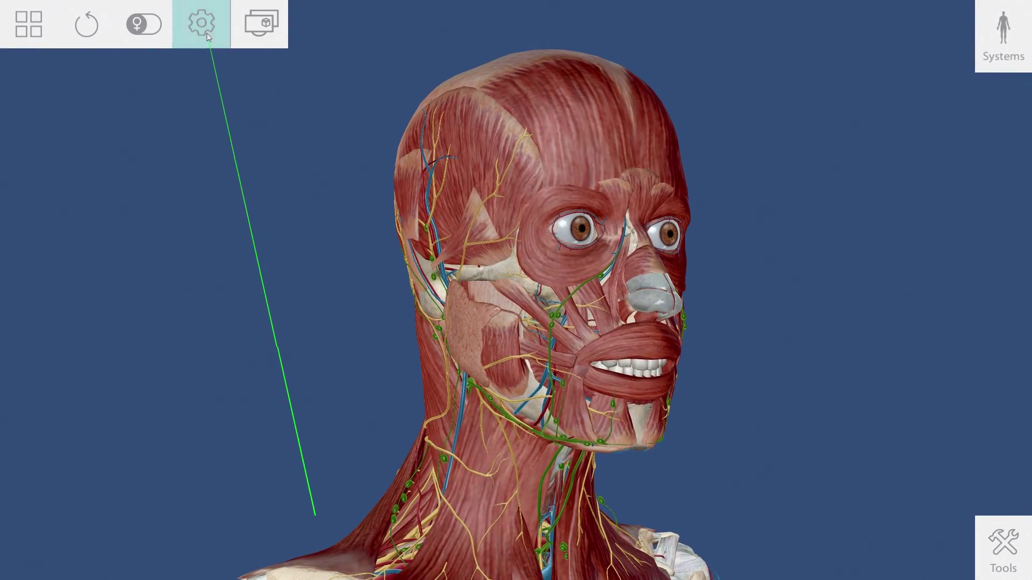
- Review the settings for menu side, stylus vibration and language, and close them
{"action": "left_click", "coordinate": [204, 37]}
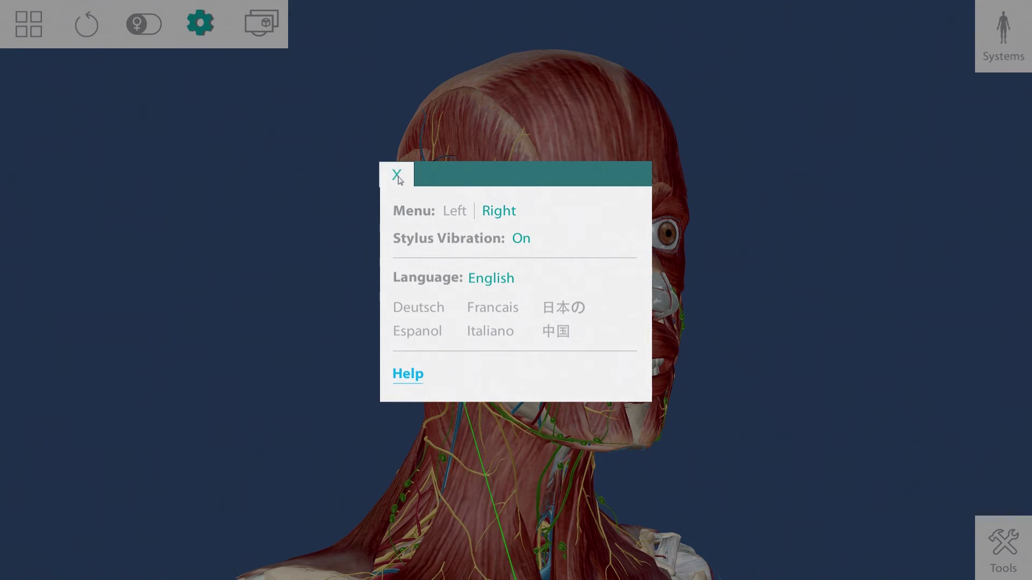
{"action": "left_click", "coordinate": [397, 176]}
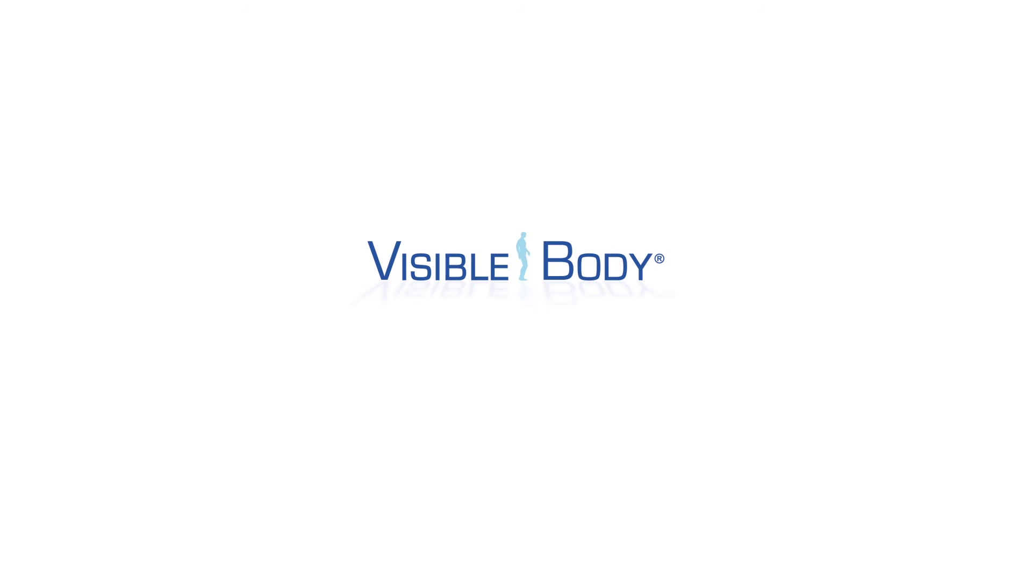